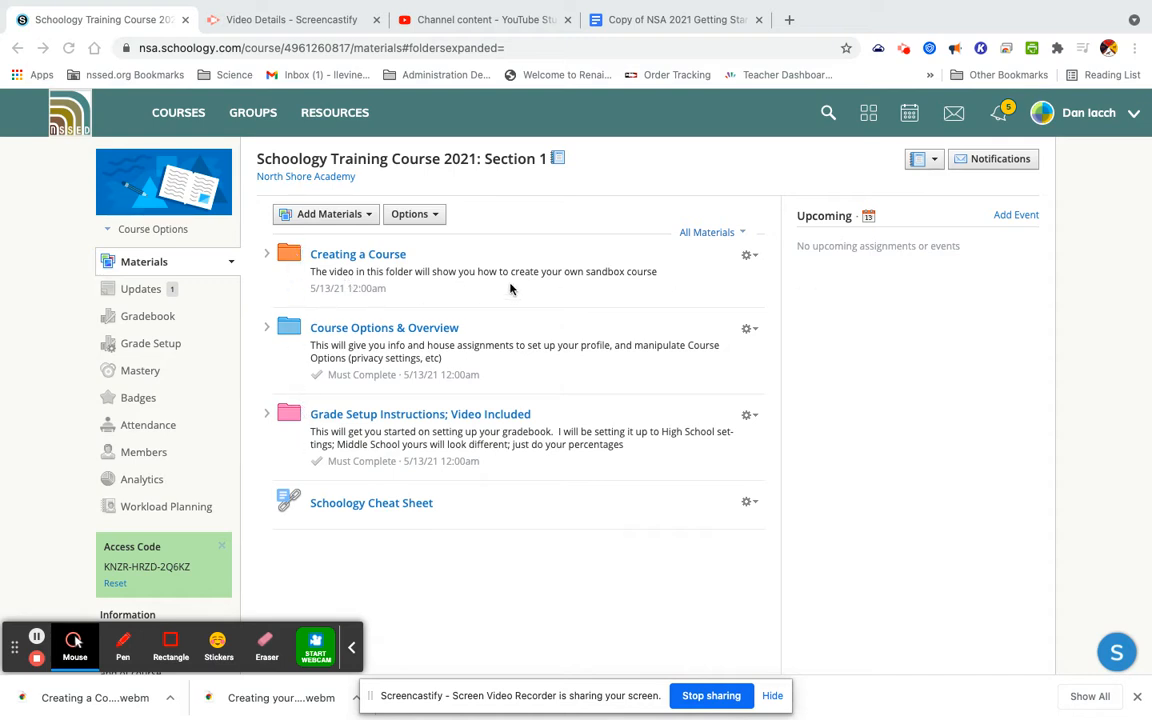
Start a new course materials folder titled "Adding Materials" and give it the yellow folder color
{"action": "left_click", "coordinate": [352, 218]}
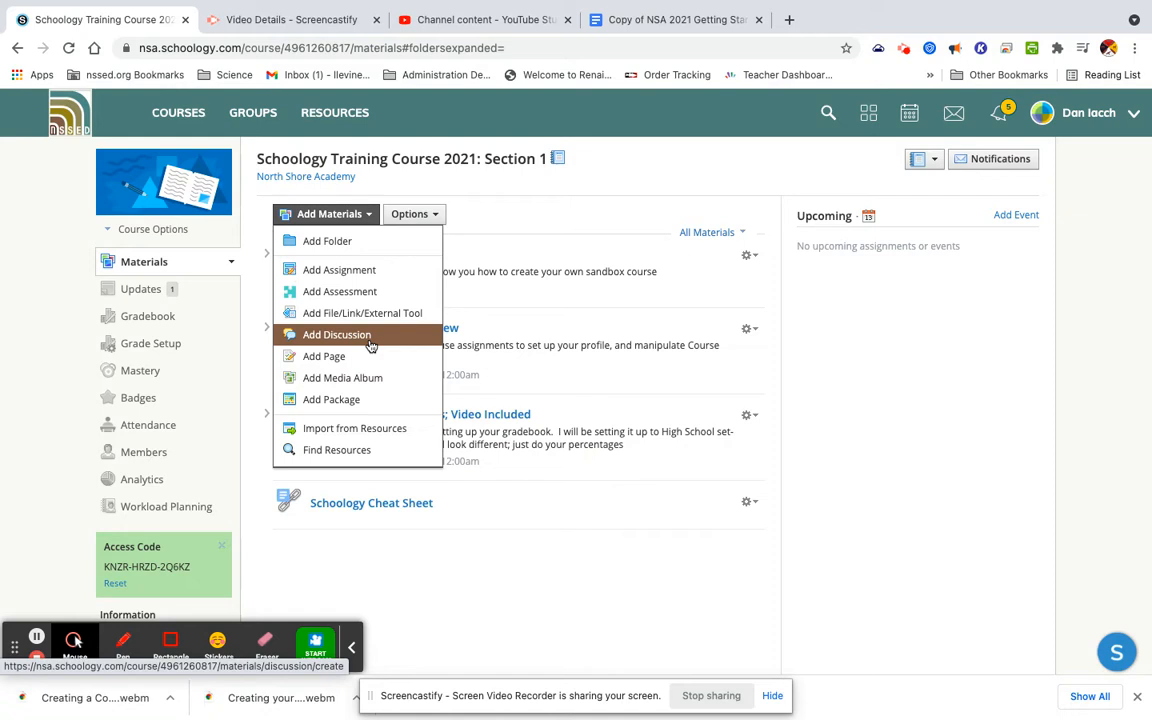
{"action": "left_click", "coordinate": [338, 245]}
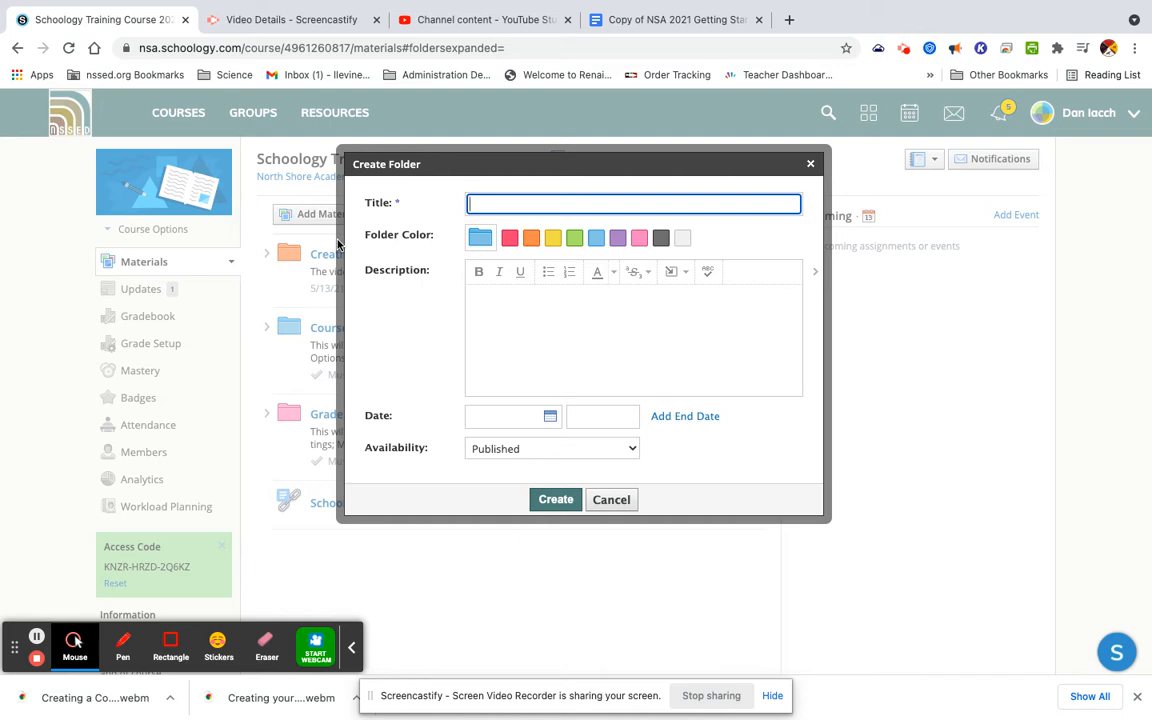
{"action": "type", "text": "Adding Materials"}
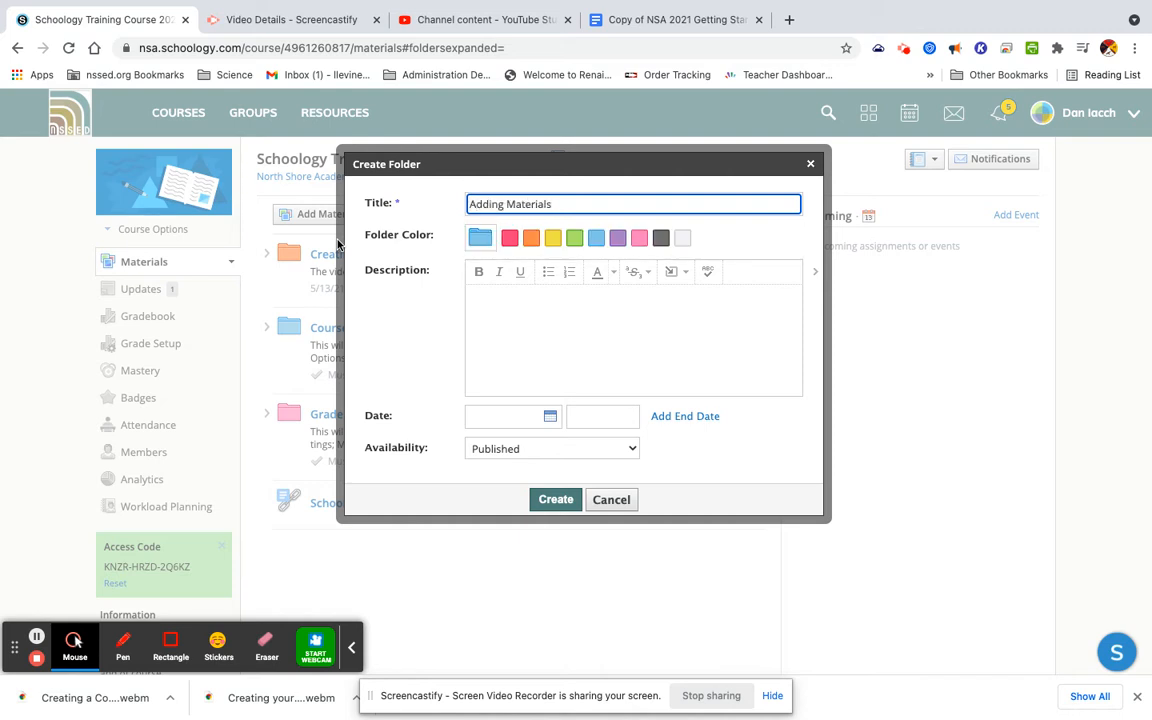
{"action": "left_click", "coordinate": [555, 242]}
Write the folder description "This will cover adding:" followed by the lines "- folders", "- assignments" and "- Links/files/external tools"
{"action": "left_click", "coordinate": [565, 309]}
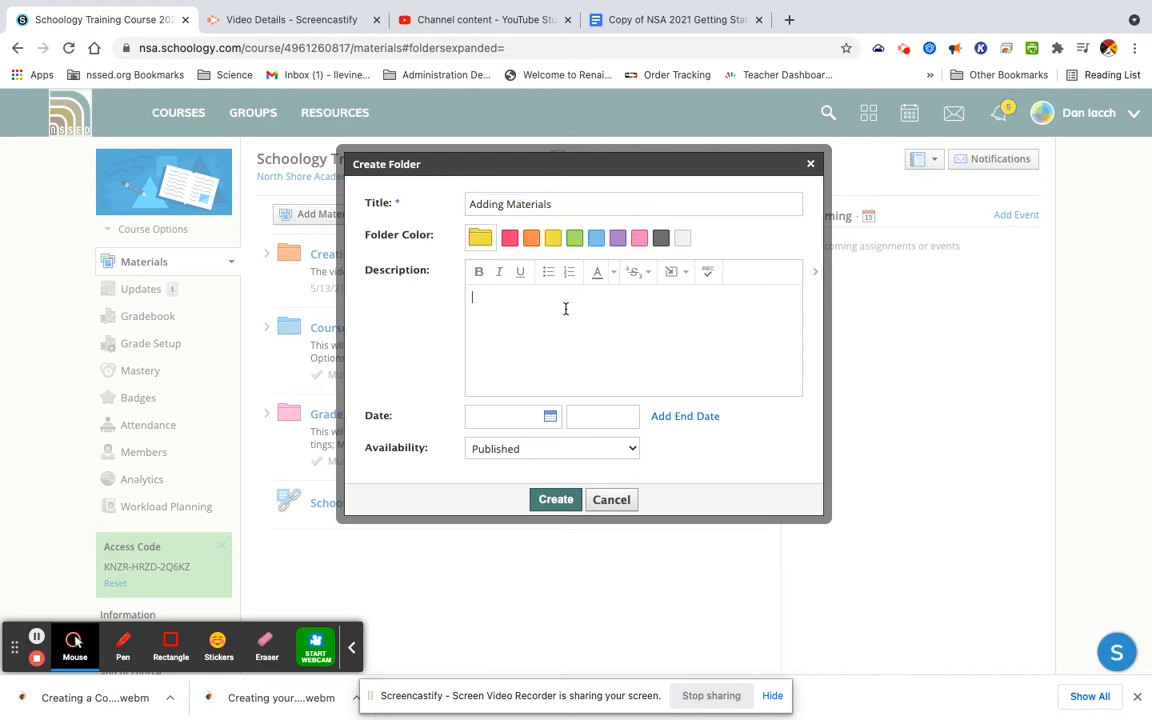
{"action": "type", "text": "This will "}
{"action": "type", "text": "cover adding"}
{"action": "type", "text": ": "}
{"action": "type", "text": "- folders"}
{"action": "key", "text": "Return"}
{"action": "type", "text": "- a"}
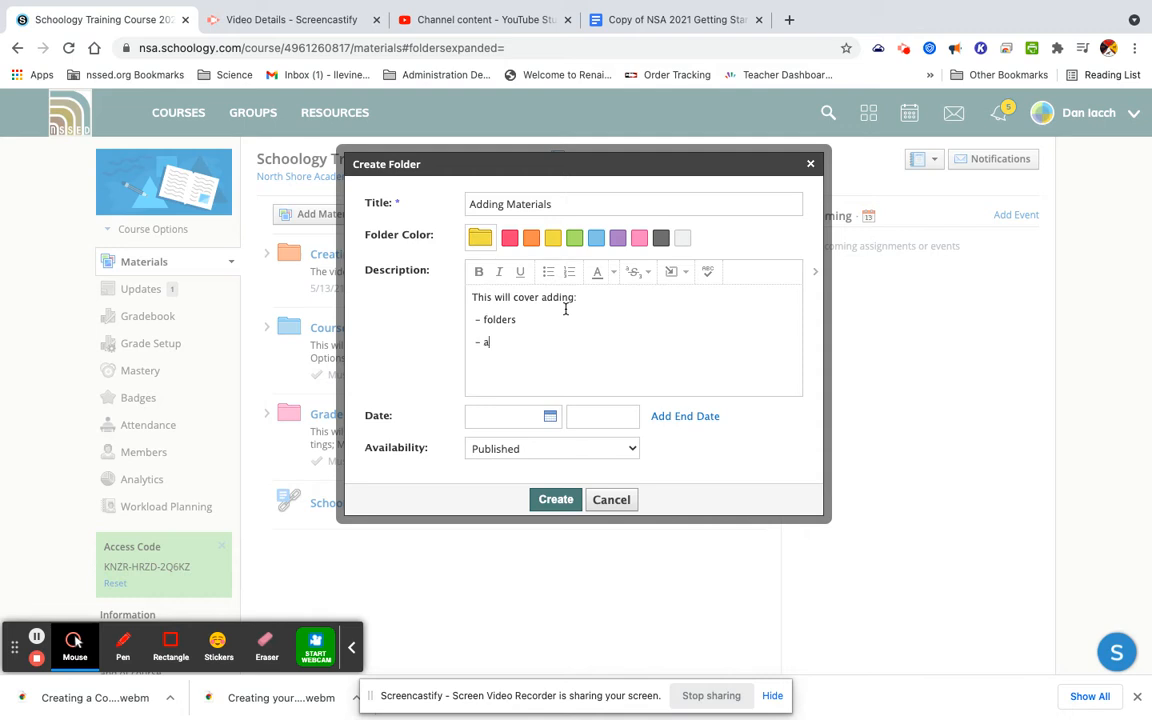
{"action": "type", "text": "ssignments"}
{"action": "type", "text": "- "}
{"action": "type", "text": "Link"}
{"action": "type", "text": "s/fl"}
{"action": "type", "text": "les"}
{"action": "type", "text": "/exte"}
{"action": "type", "text": "rnal tools"}
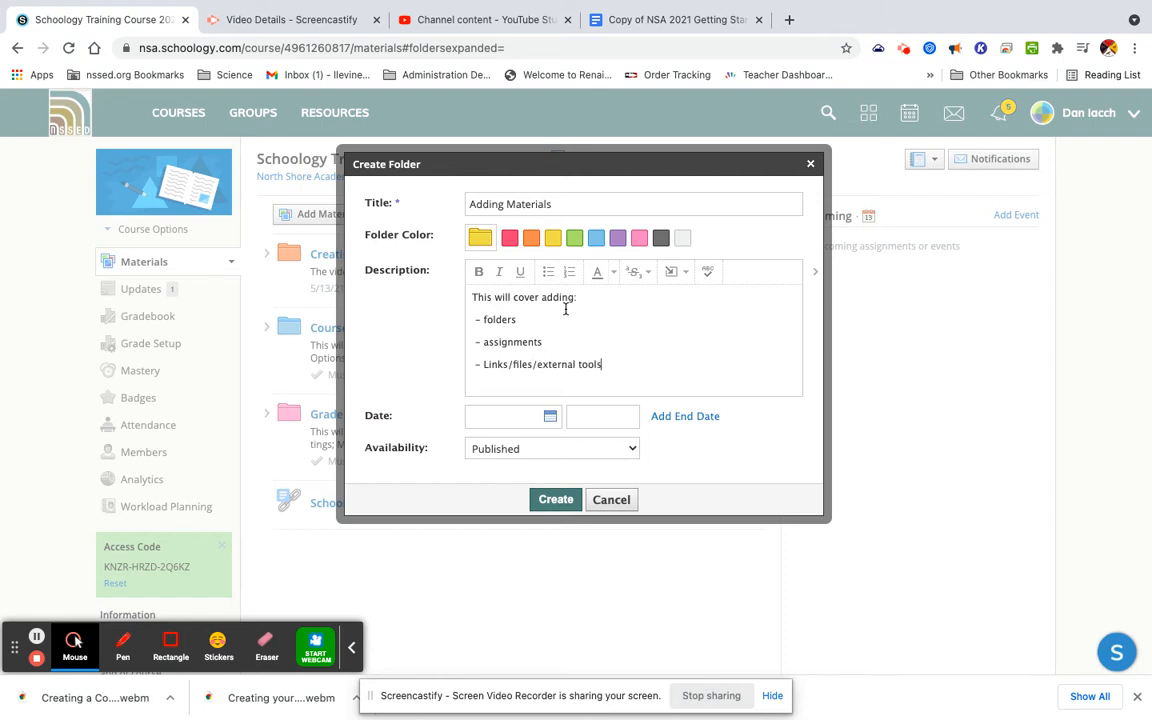
Date the folder 5/13/21, keep its availability as Published, and create it
{"action": "left_click", "coordinate": [550, 418]}
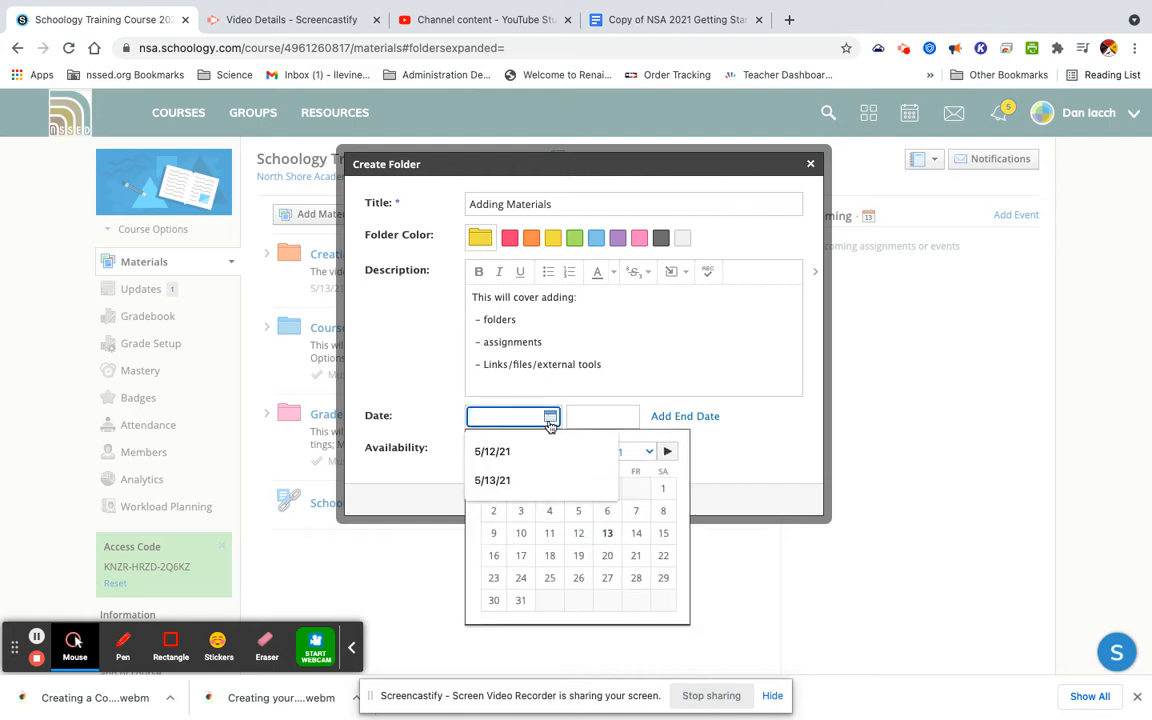
{"action": "left_click", "coordinate": [538, 481]}
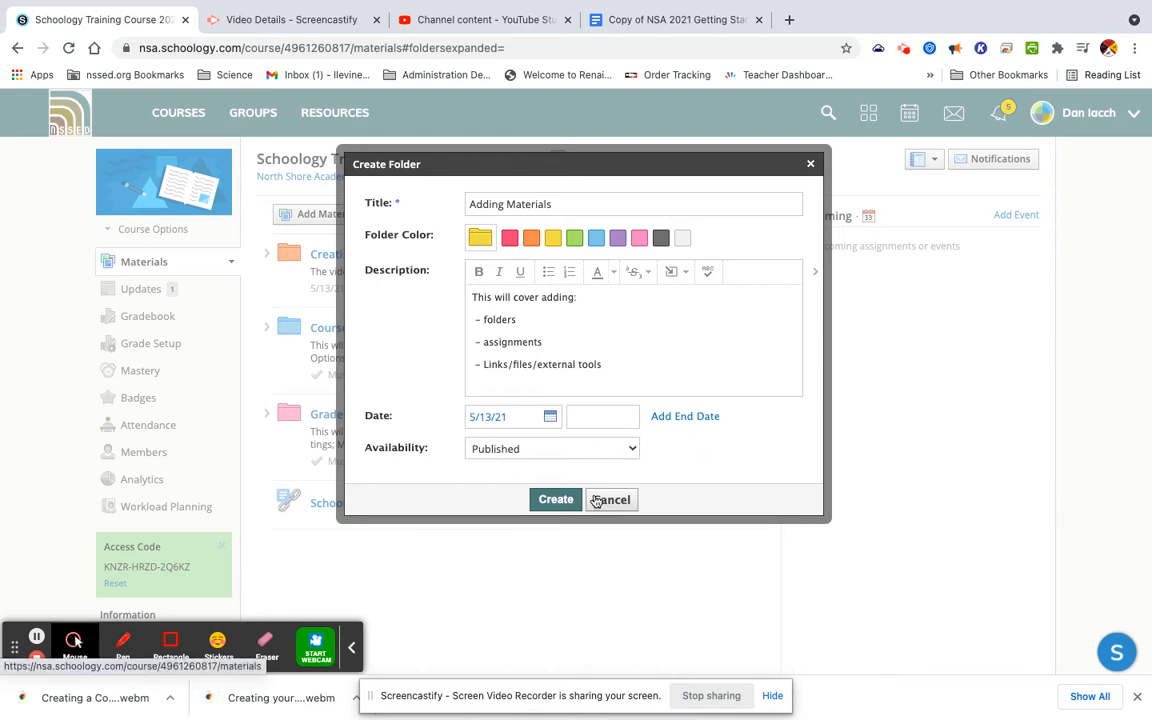
{"action": "left_click", "coordinate": [556, 457]}
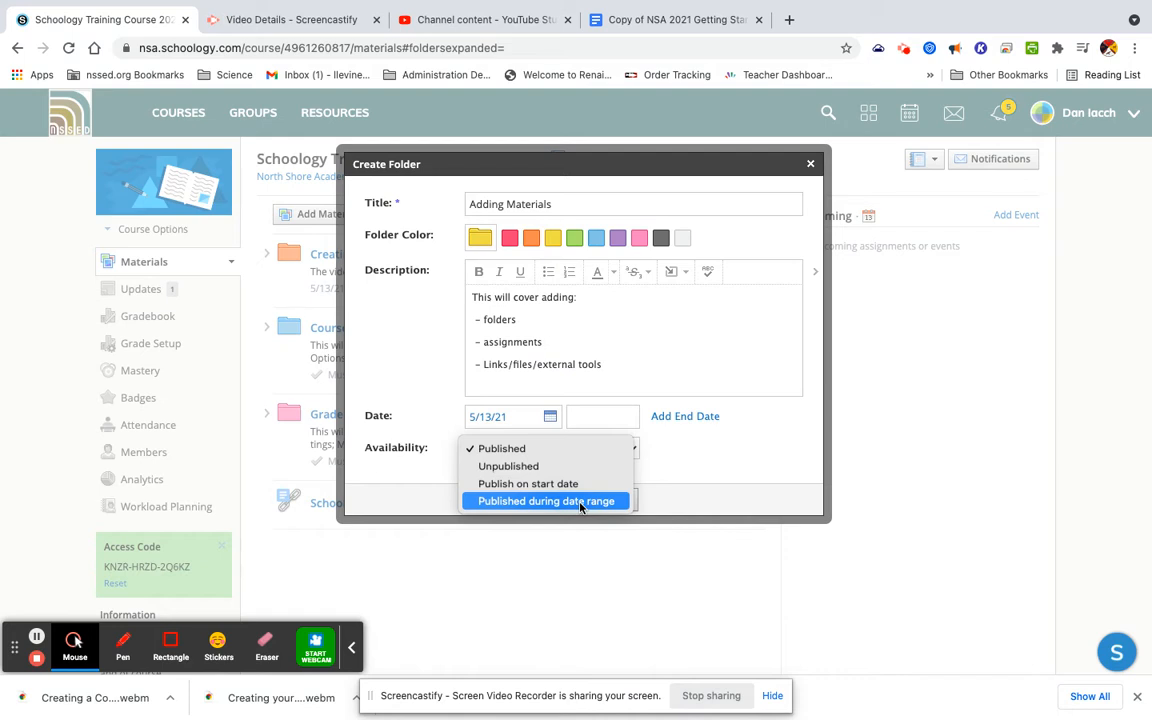
{"action": "left_click", "coordinate": [532, 456]}
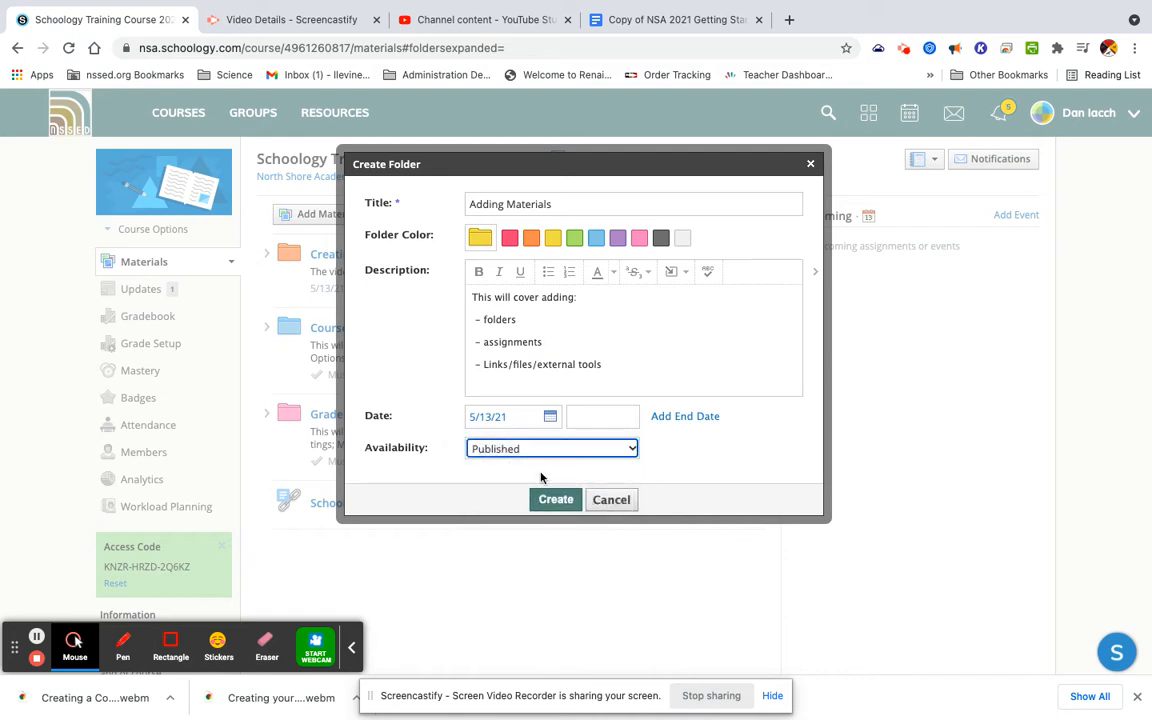
{"action": "left_click", "coordinate": [550, 499]}
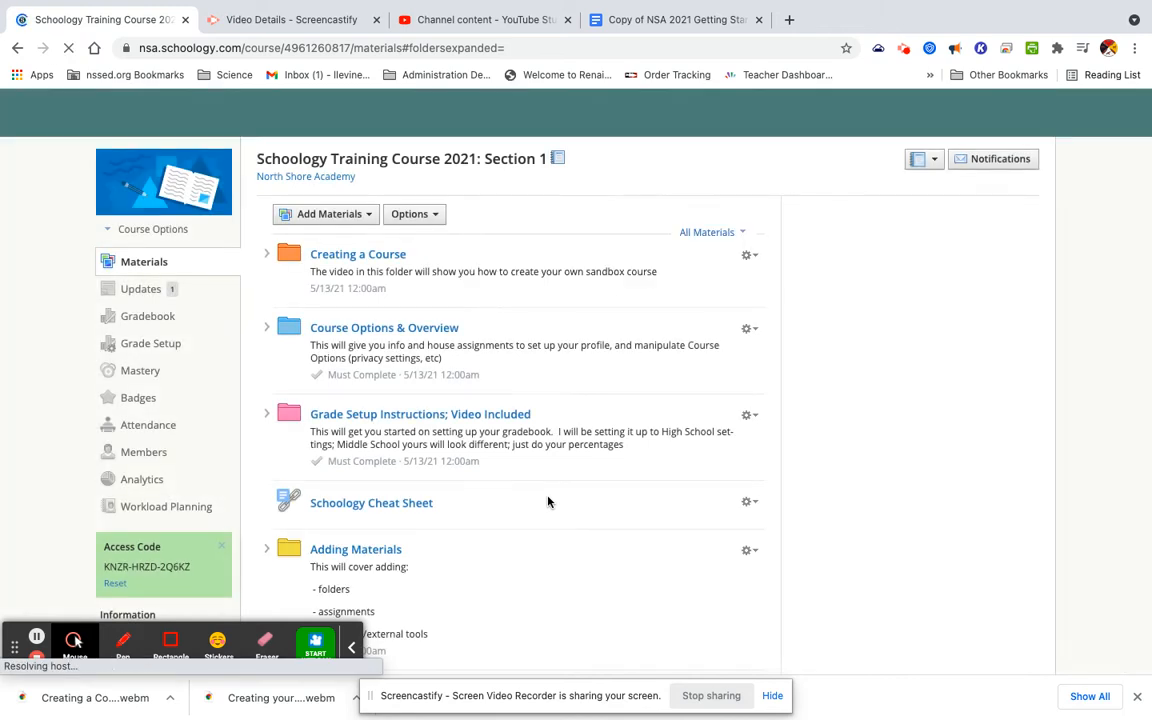
Open the new Adding Materials folder from the course's materials list
{"action": "scroll", "coordinate": [548, 502], "scroll_direction": "down", "scroll_amount": 3}
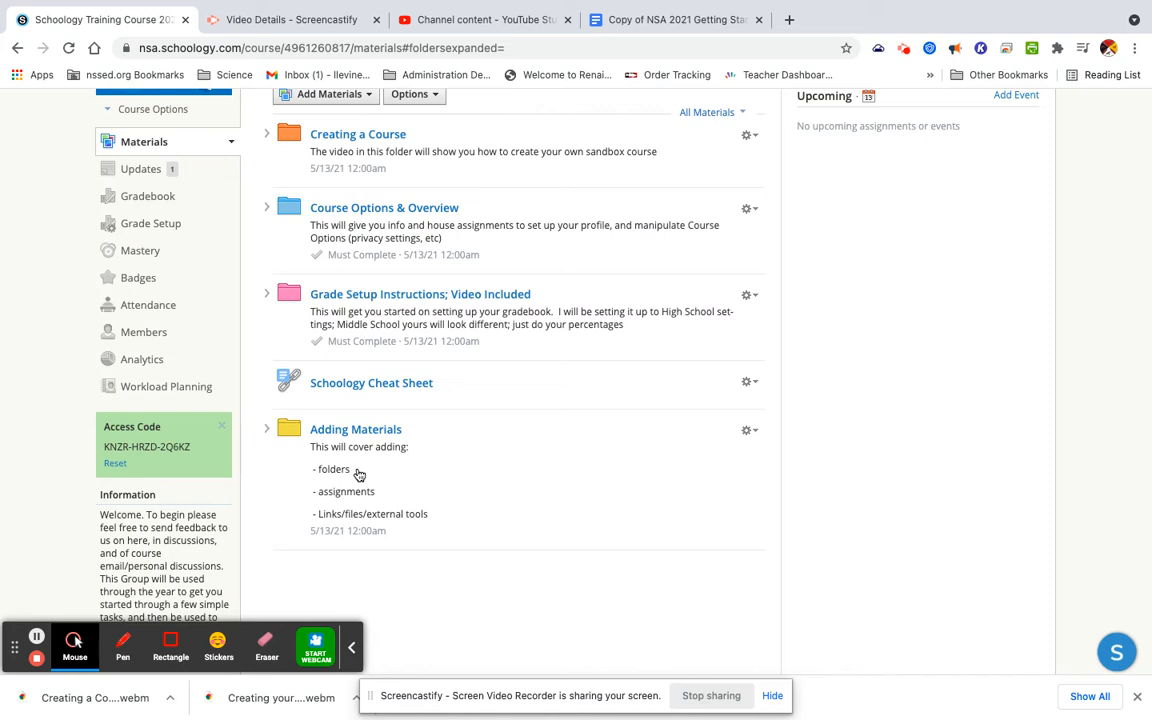
{"action": "scroll", "coordinate": [468, 486], "scroll_direction": "down", "scroll_amount": 2}
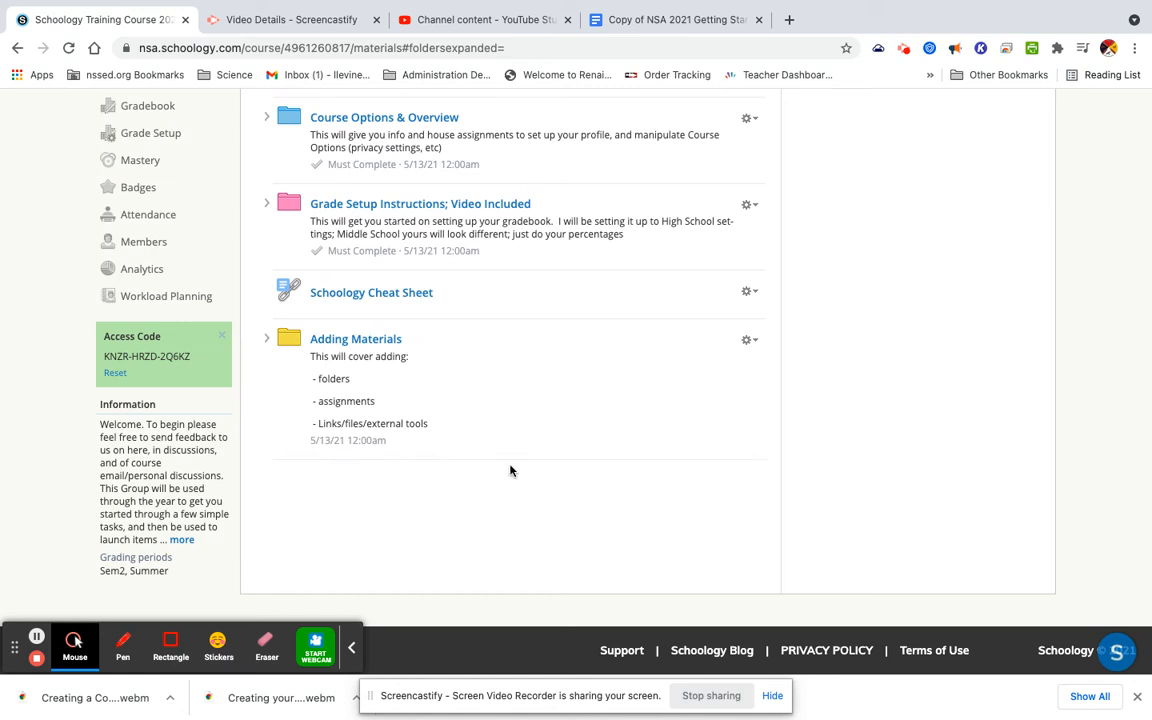
{"action": "scroll", "coordinate": [535, 423], "scroll_direction": "up", "scroll_amount": 2}
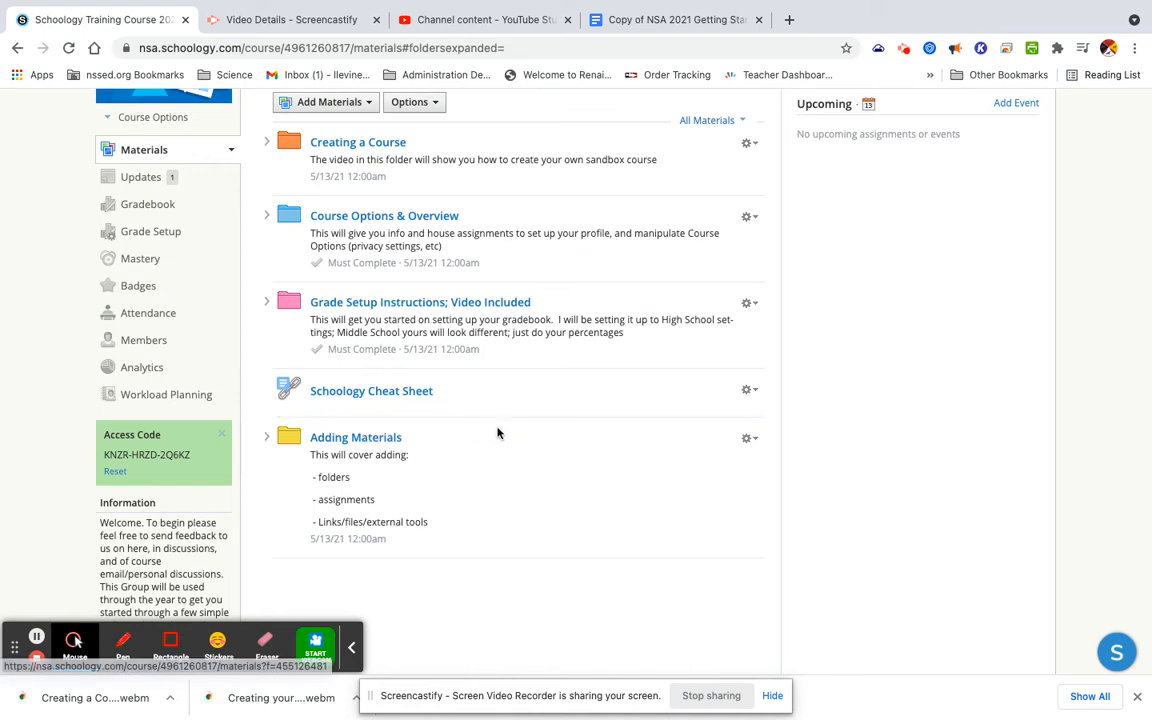
{"action": "scroll", "coordinate": [500, 432], "scroll_direction": "up", "scroll_amount": 2}
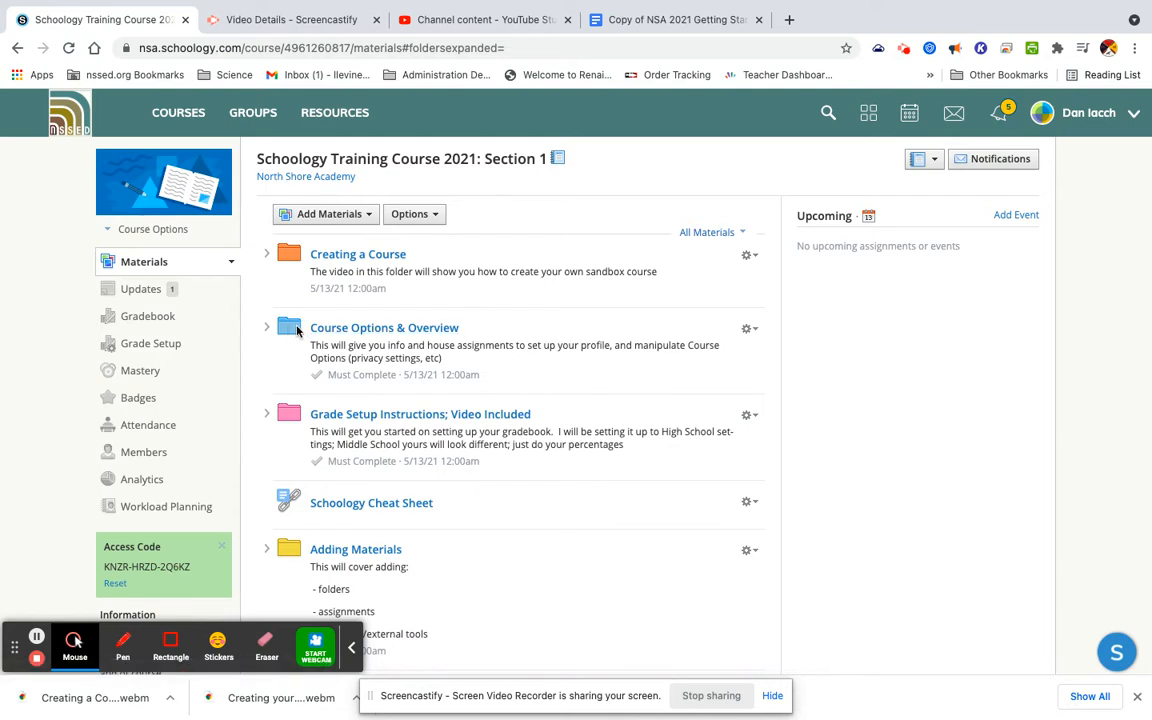
{"action": "left_click_drag", "start_coordinate": [440, 330], "coordinate": [278, 411]}
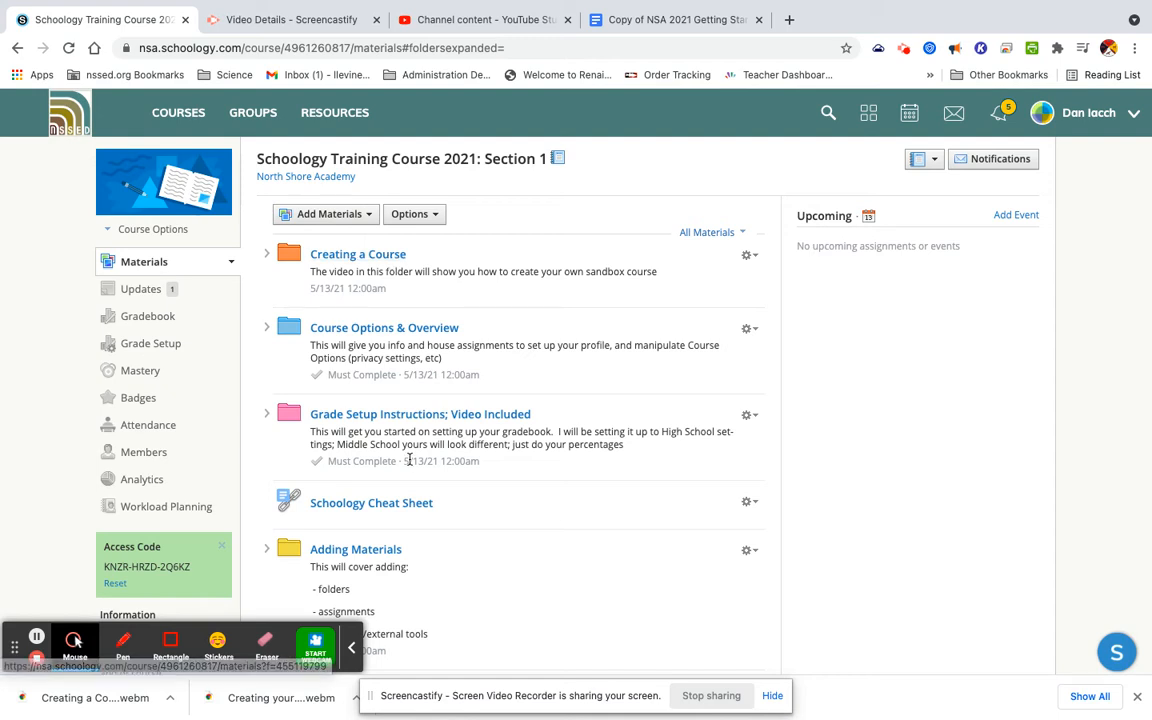
{"action": "scroll", "coordinate": [390, 430], "scroll_direction": "down", "scroll_amount": 3}
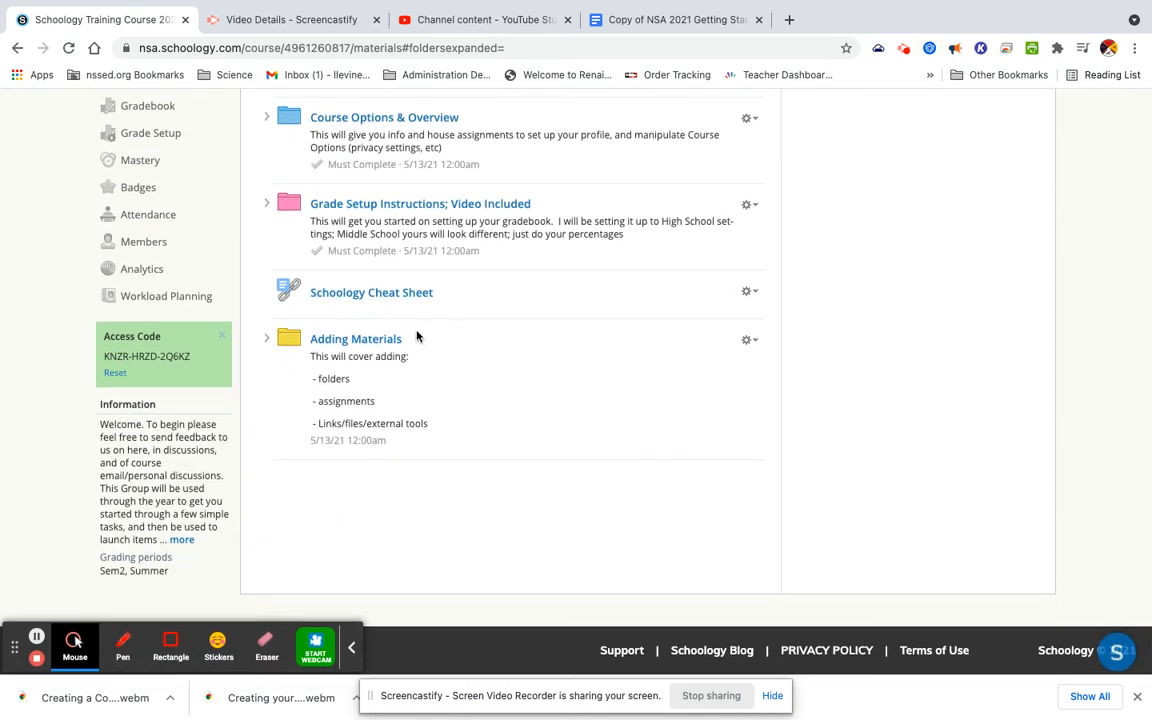
{"action": "left_click", "coordinate": [337, 342]}
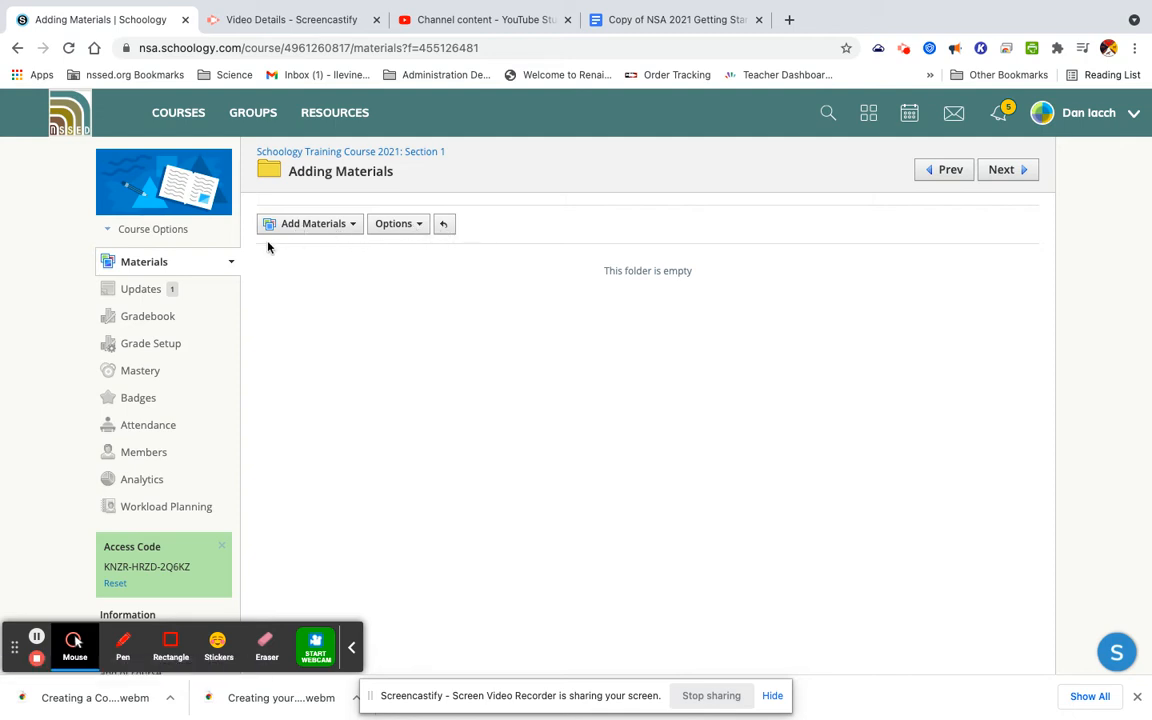
Start a new assignment inside the folder and name it "Adding Your Materials Assignment"
{"action": "left_click", "coordinate": [318, 226]}
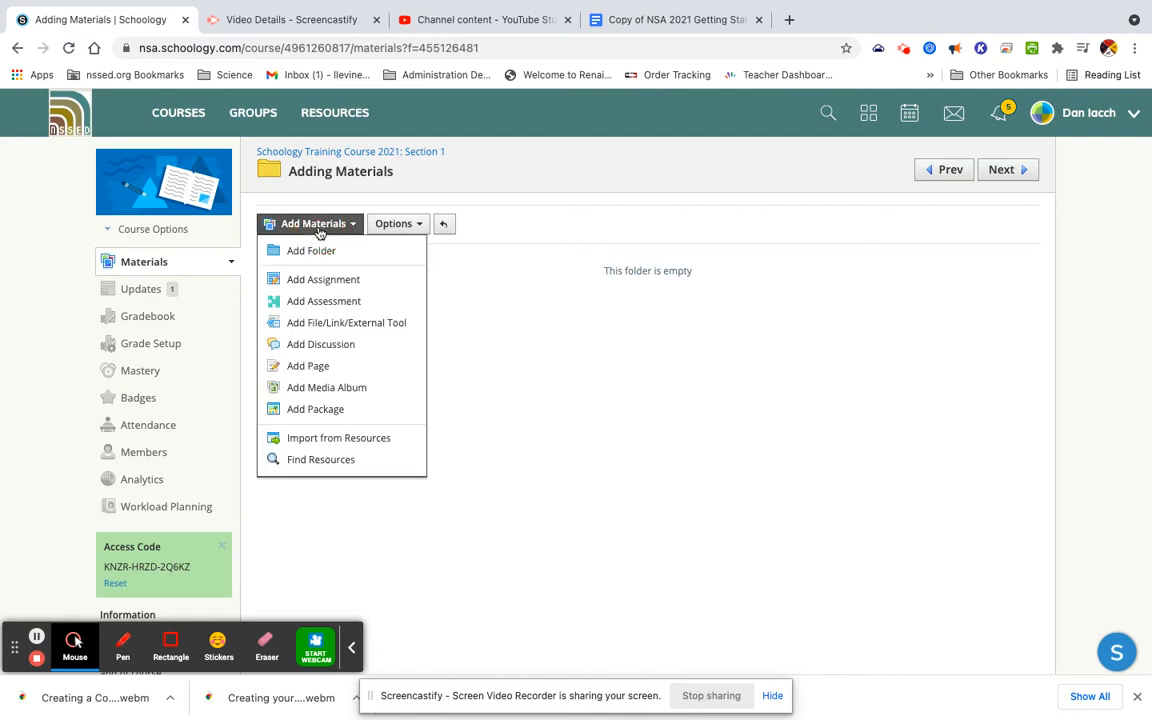
{"action": "left_click", "coordinate": [334, 281]}
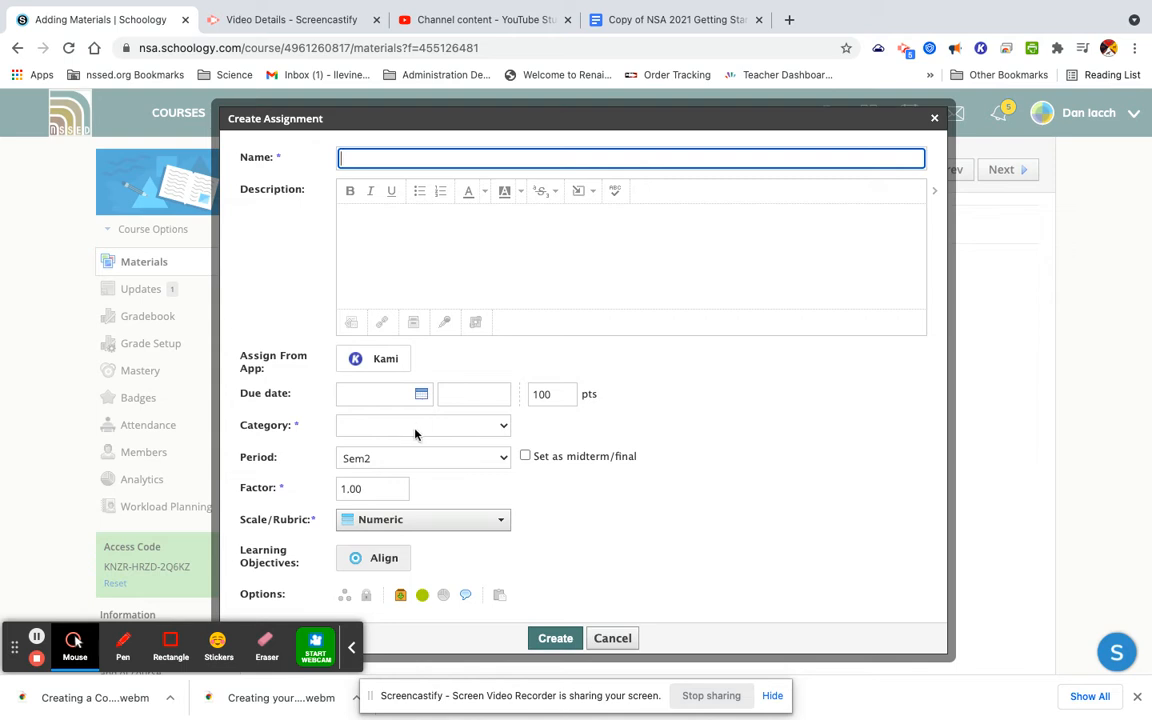
{"action": "type", "text": "Adding"}
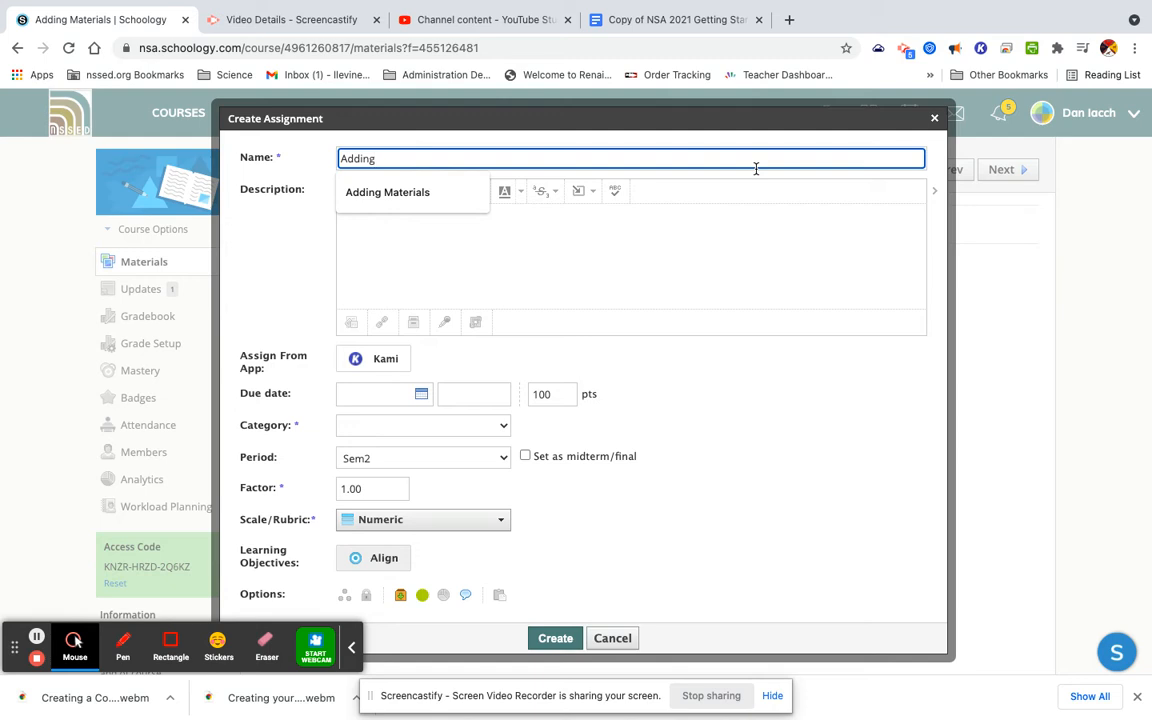
{"action": "type", "text": " Your Materials"}
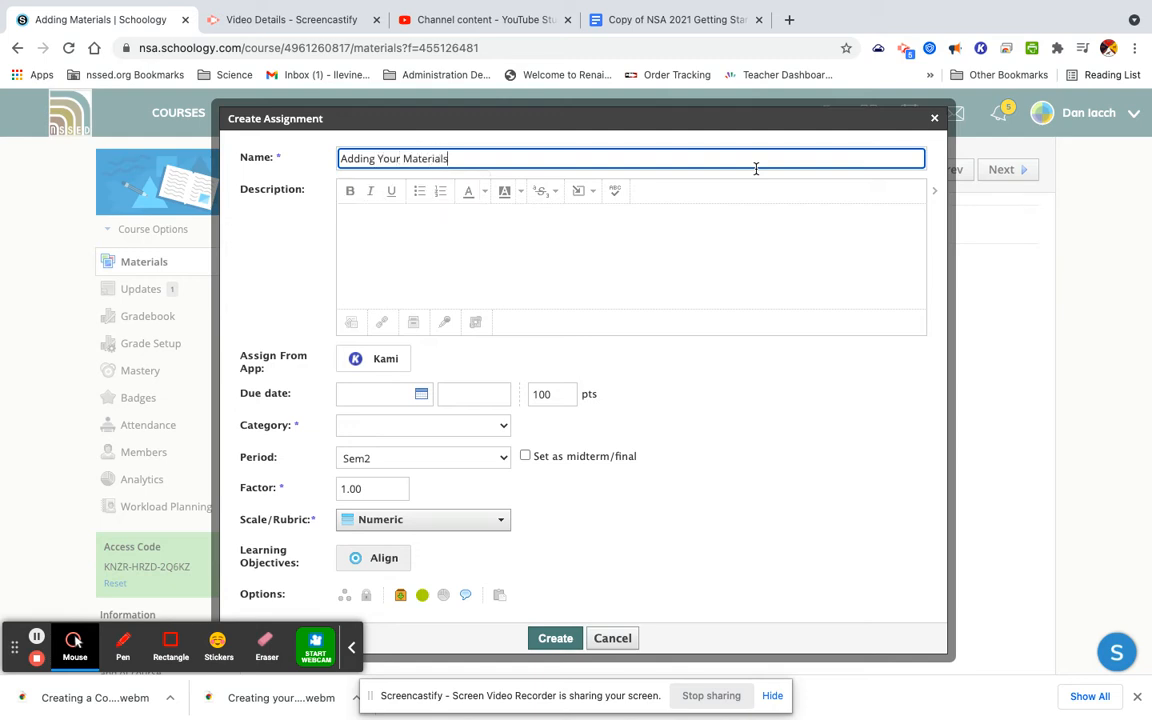
{"action": "type", "text": " Assignment"}
{"action": "key", "text": "Tab"}
Enter the assignment description as three lines: "1. Watch the video (optional)", "2. create sample assignments in your toolbox", "3. Post comment to show completion"
{"action": "left_click", "coordinate": [681, 230]}
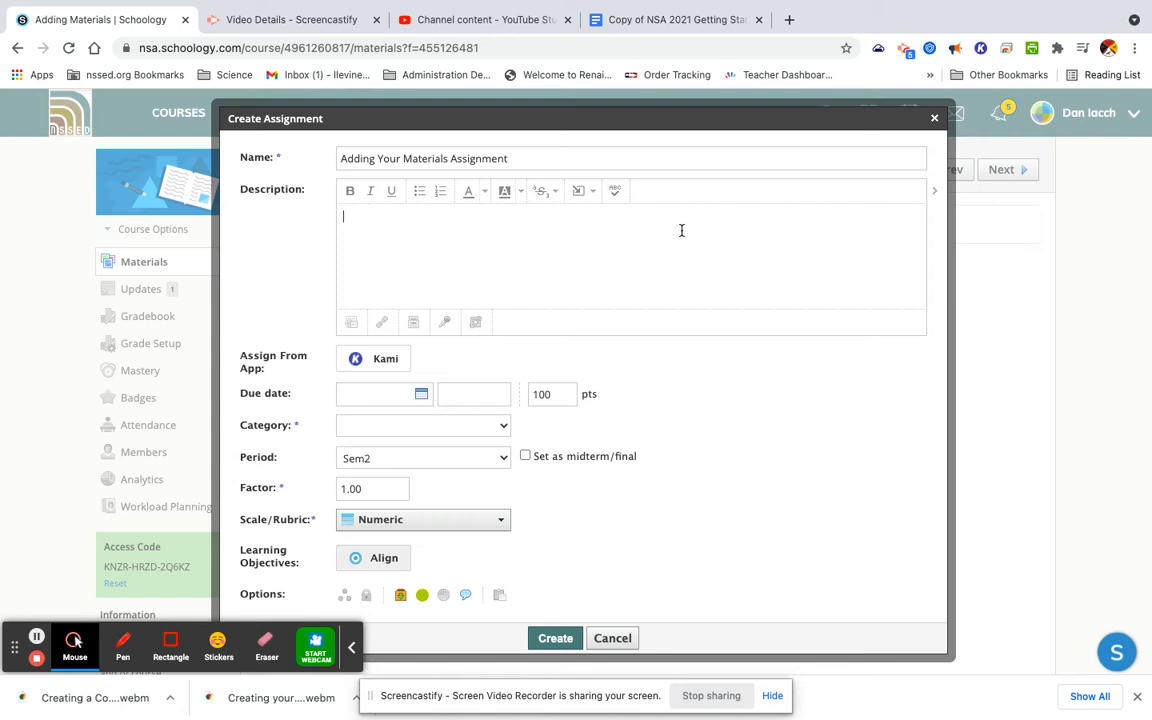
{"action": "type", "text": "1. Watch the video (options"}
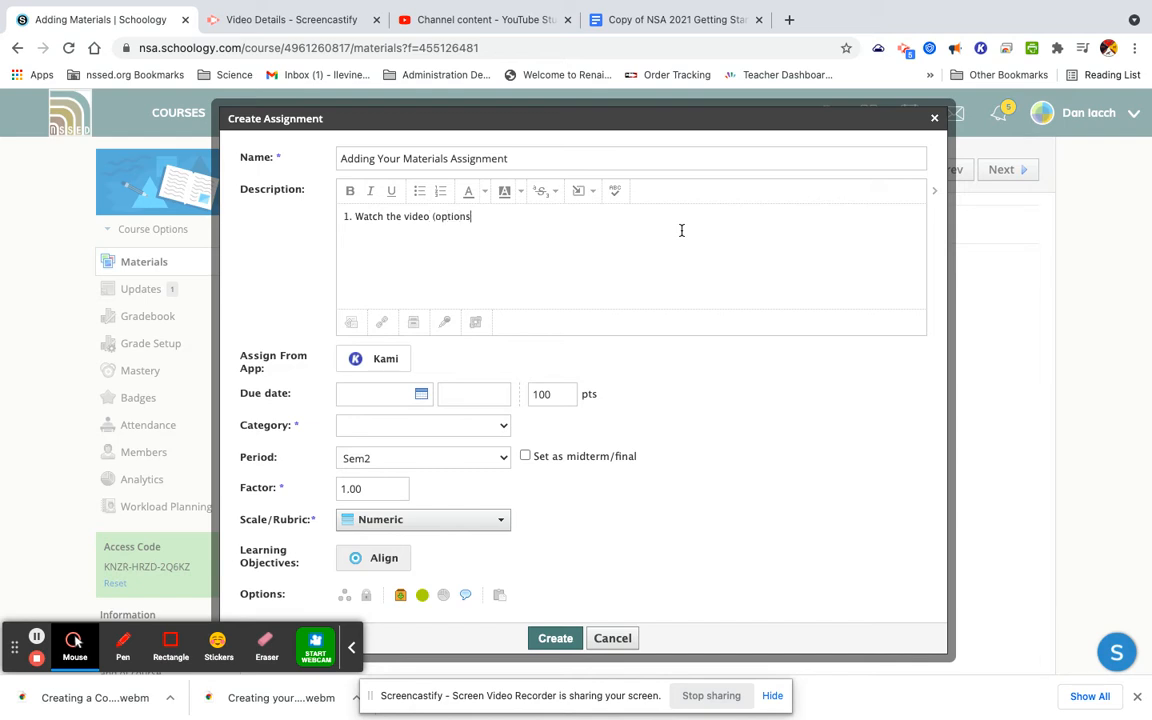
{"action": "key", "text": "BackSpace"}
{"action": "type", "text": "al)"}
{"action": "key", "text": "Return"}
{"action": "type", "text": "2. create sample assignments in y"}
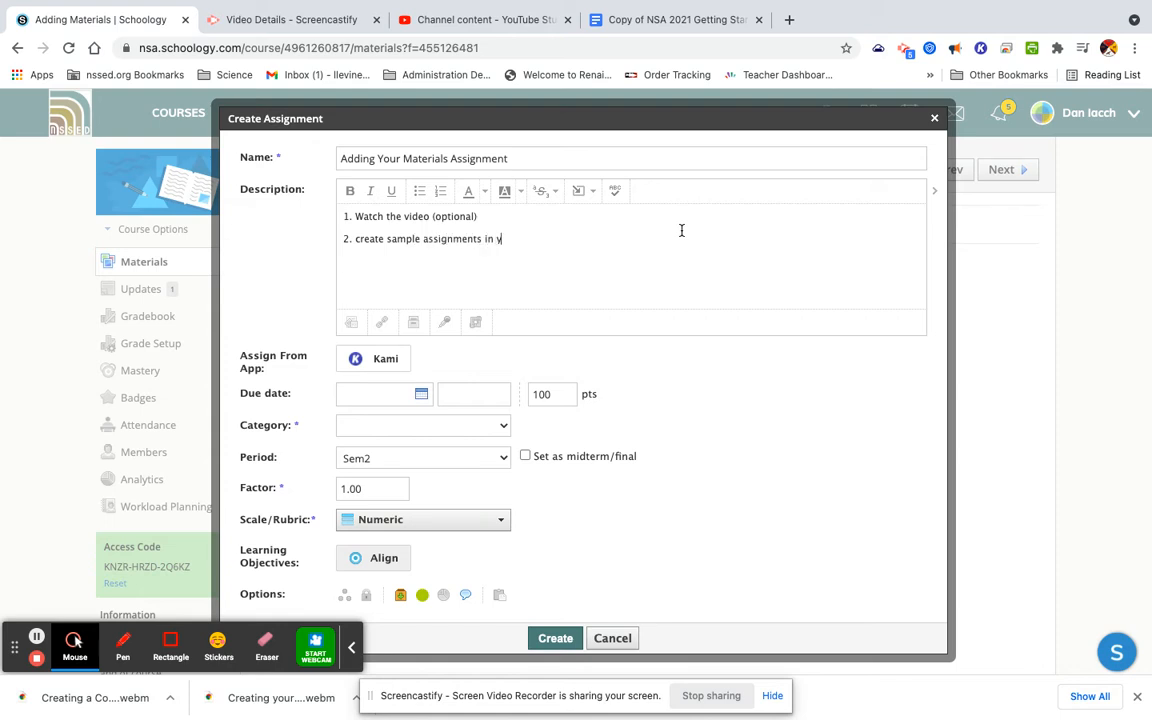
{"action": "type", "text": "our toolbox"}
{"action": "key", "text": "Return"}
{"action": "type", "text": "3. Post comment"}
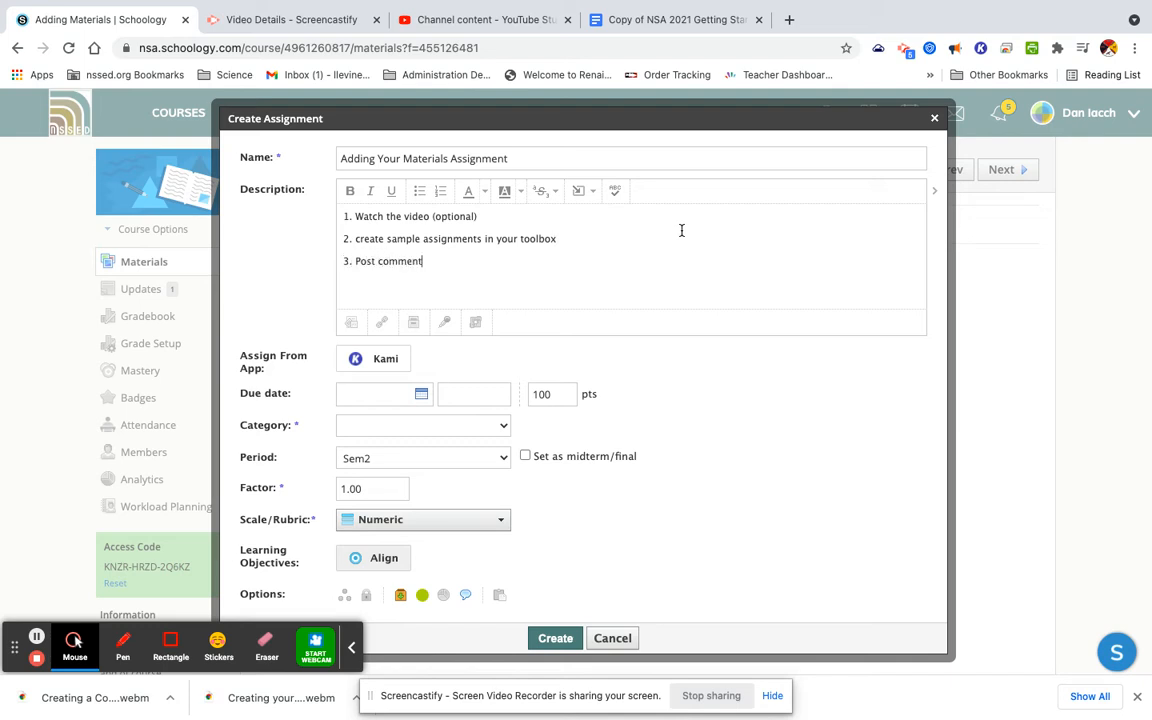
{"action": "type", "text": " to show completion"}
Set the assignment's due date to 5/14/21 and its grading category to assignments
{"action": "left_click", "coordinate": [398, 393]}
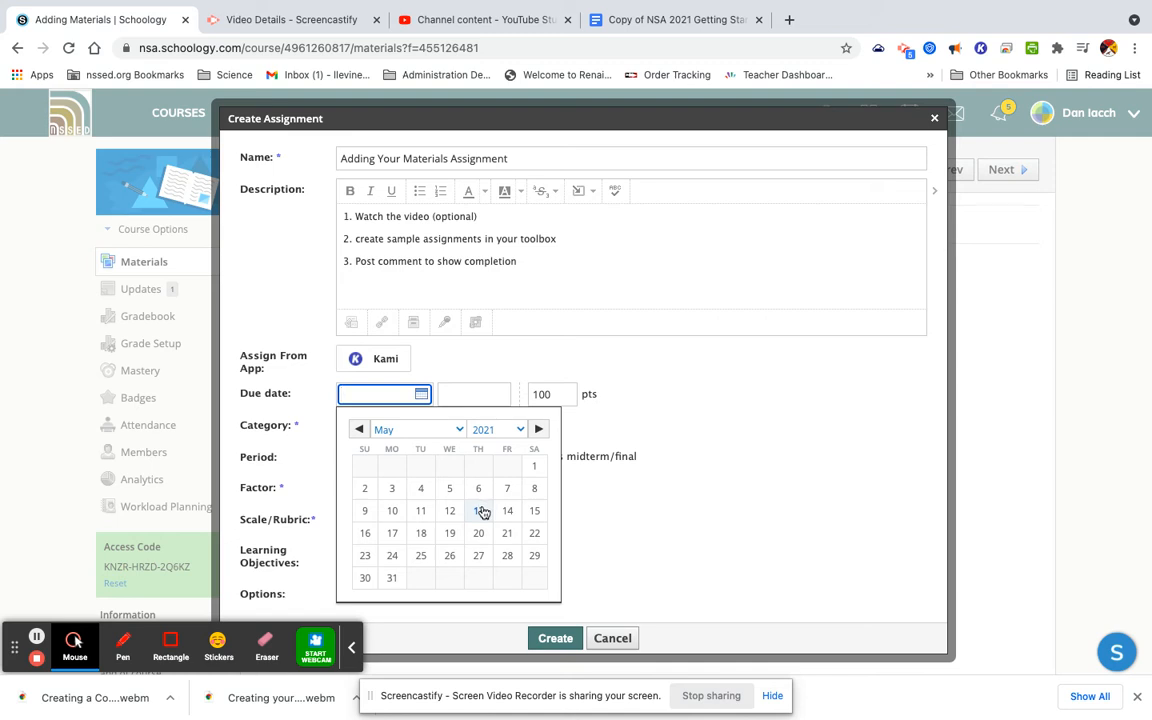
{"action": "left_click", "coordinate": [514, 517]}
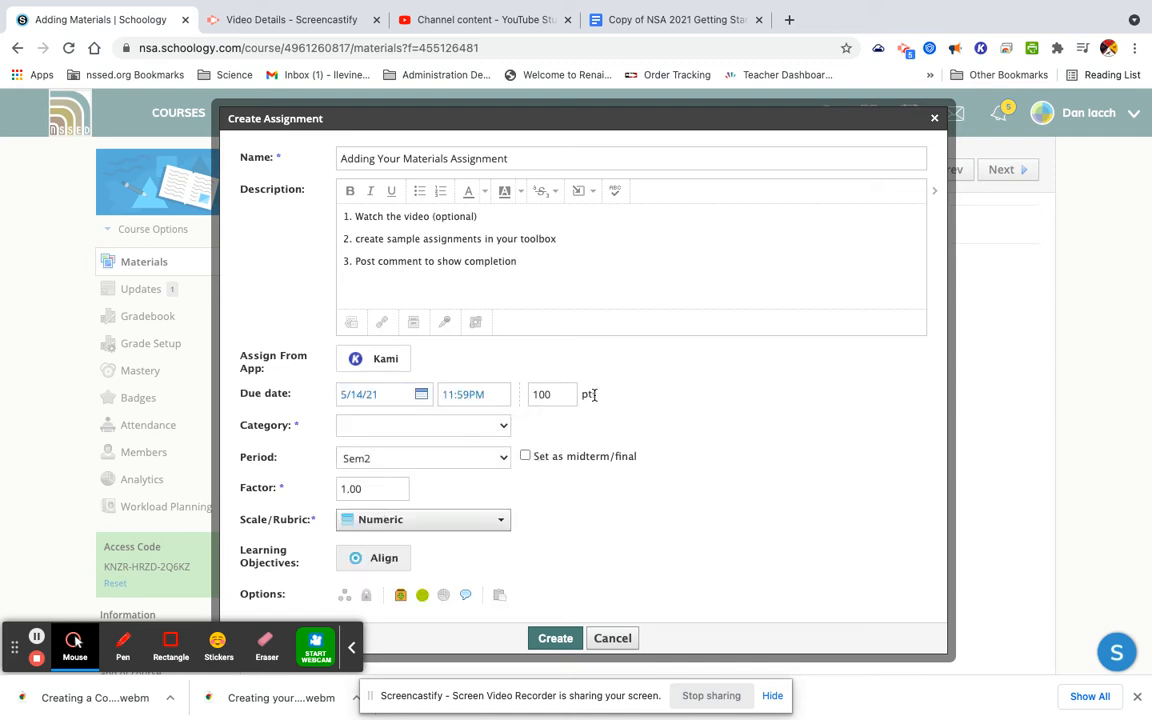
{"action": "left_click", "coordinate": [490, 429]}
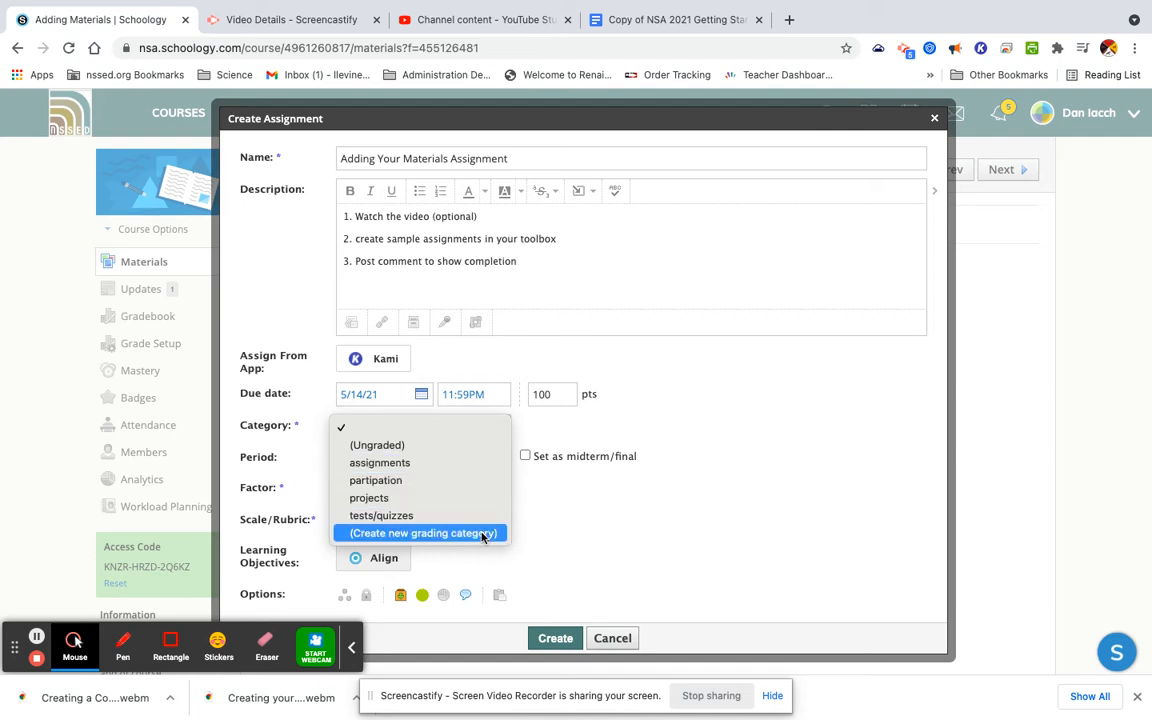
{"action": "left_click", "coordinate": [453, 465]}
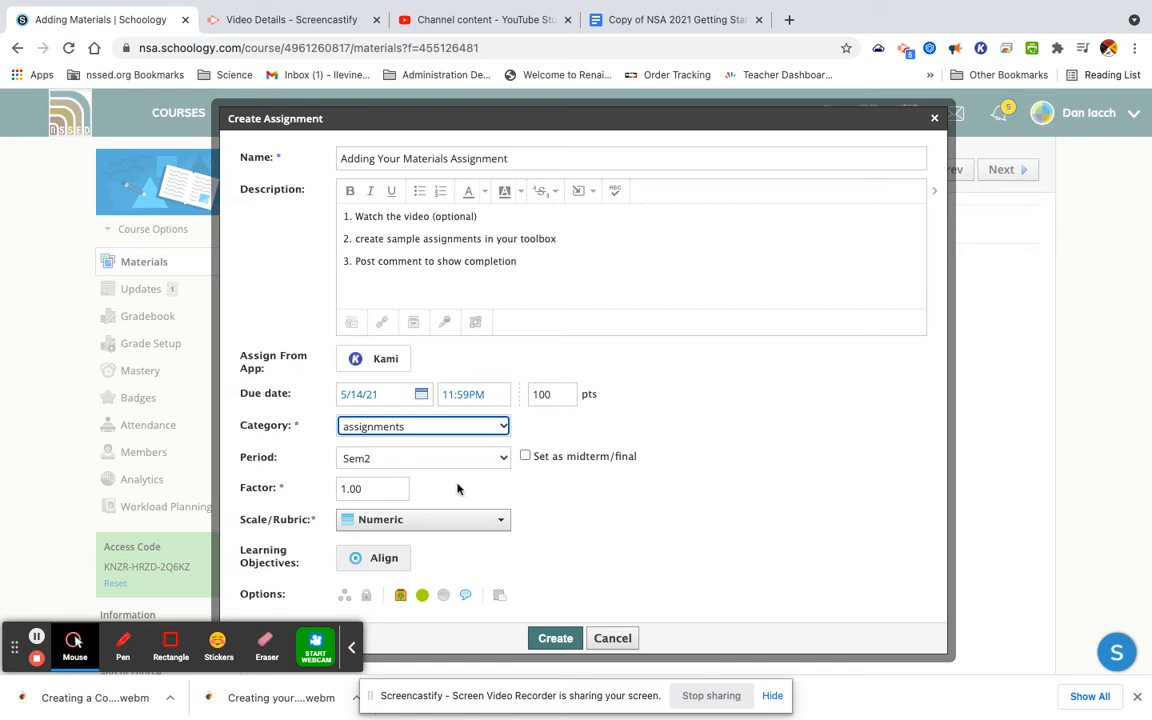
Check the grading scale choices while keeping Numeric, and switch the assignment to unpublished and back to published
{"action": "scroll", "coordinate": [460, 488], "scroll_direction": "down", "scroll_amount": 1}
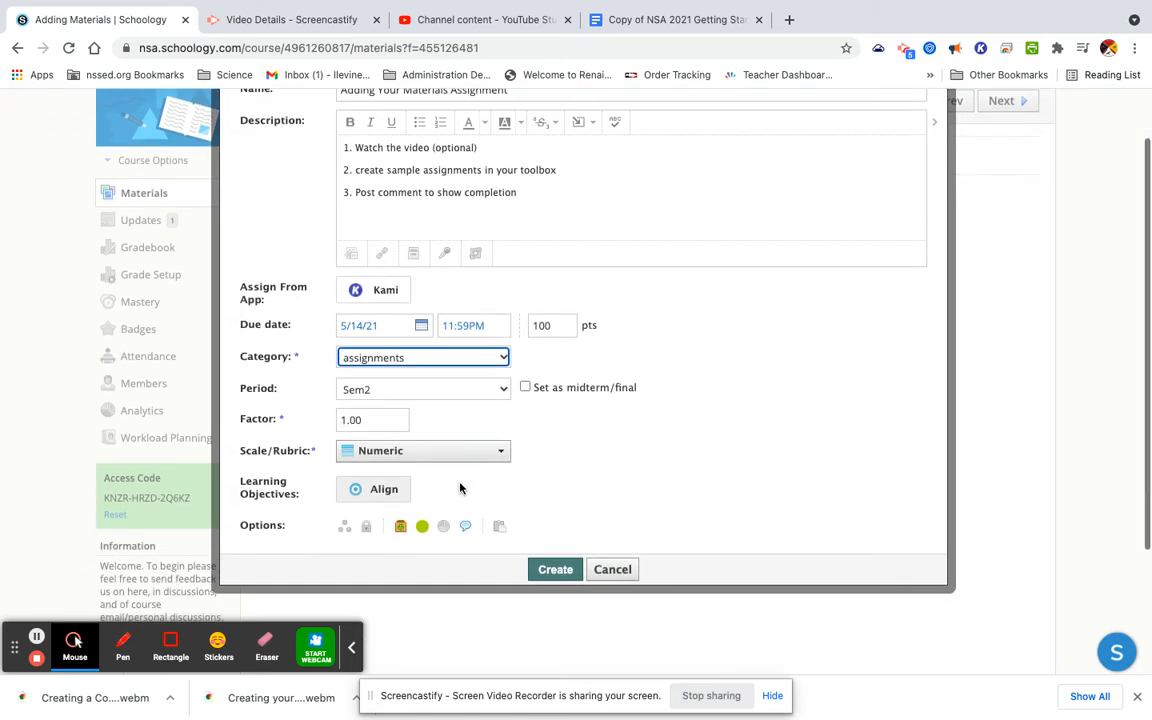
{"action": "left_click", "coordinate": [505, 453]}
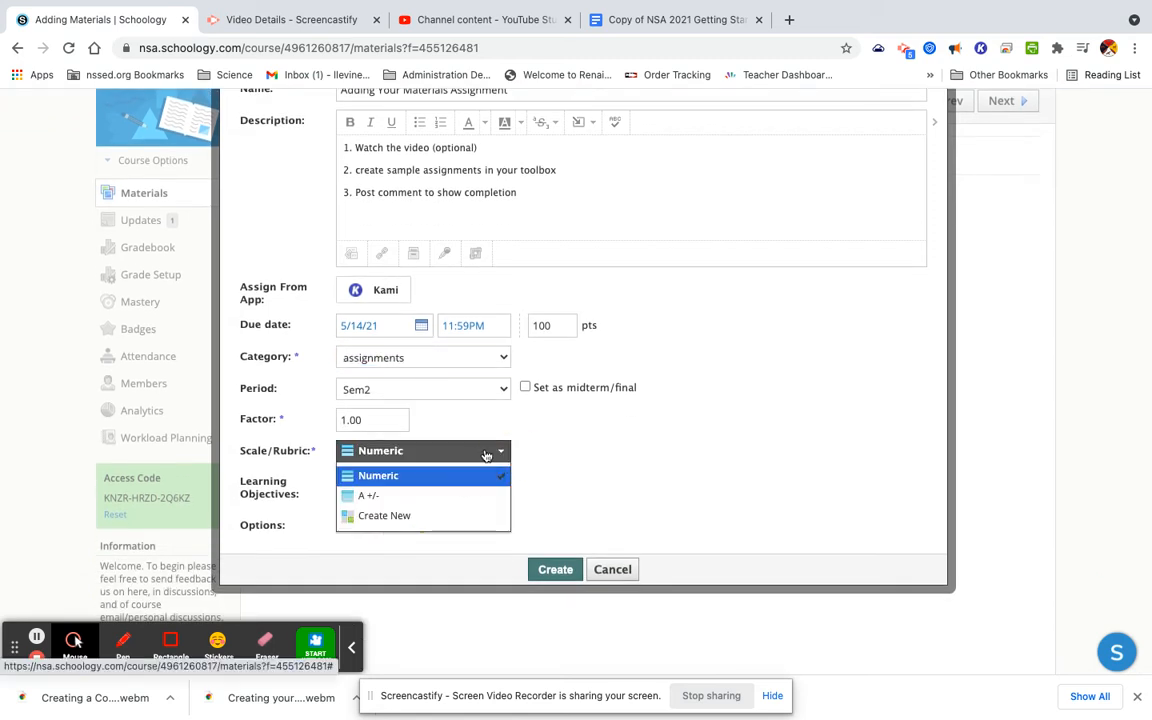
{"action": "left_click", "coordinate": [475, 485]}
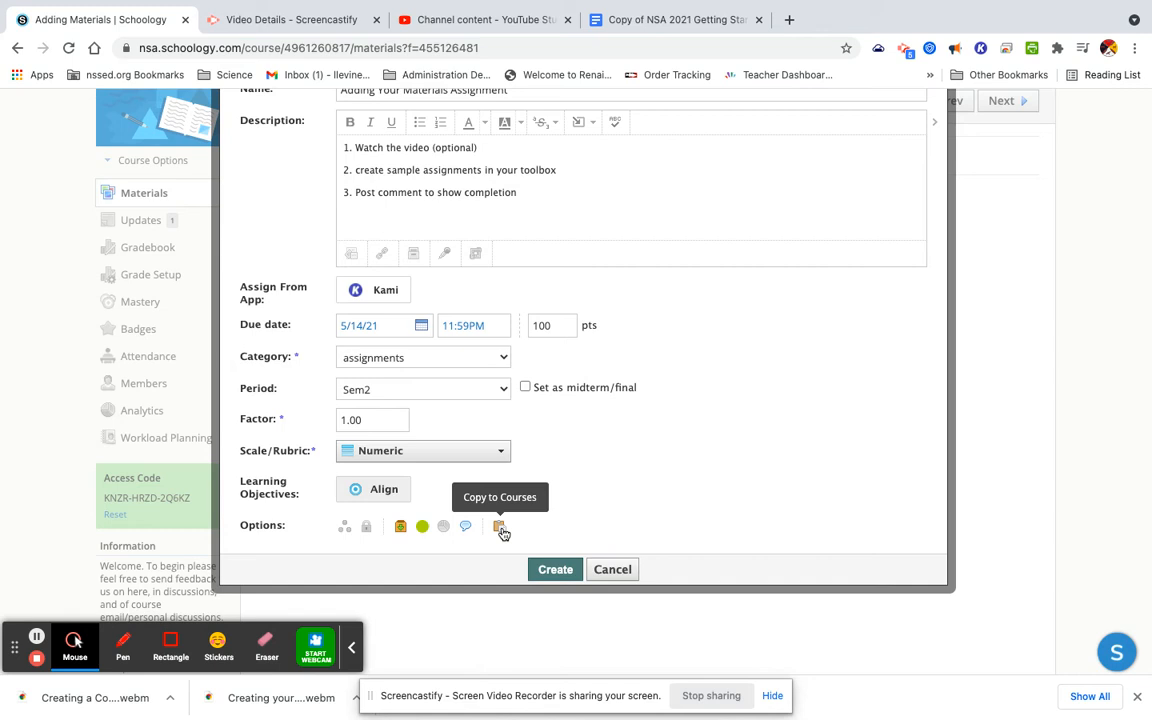
{"action": "left_click", "coordinate": [423, 527]}
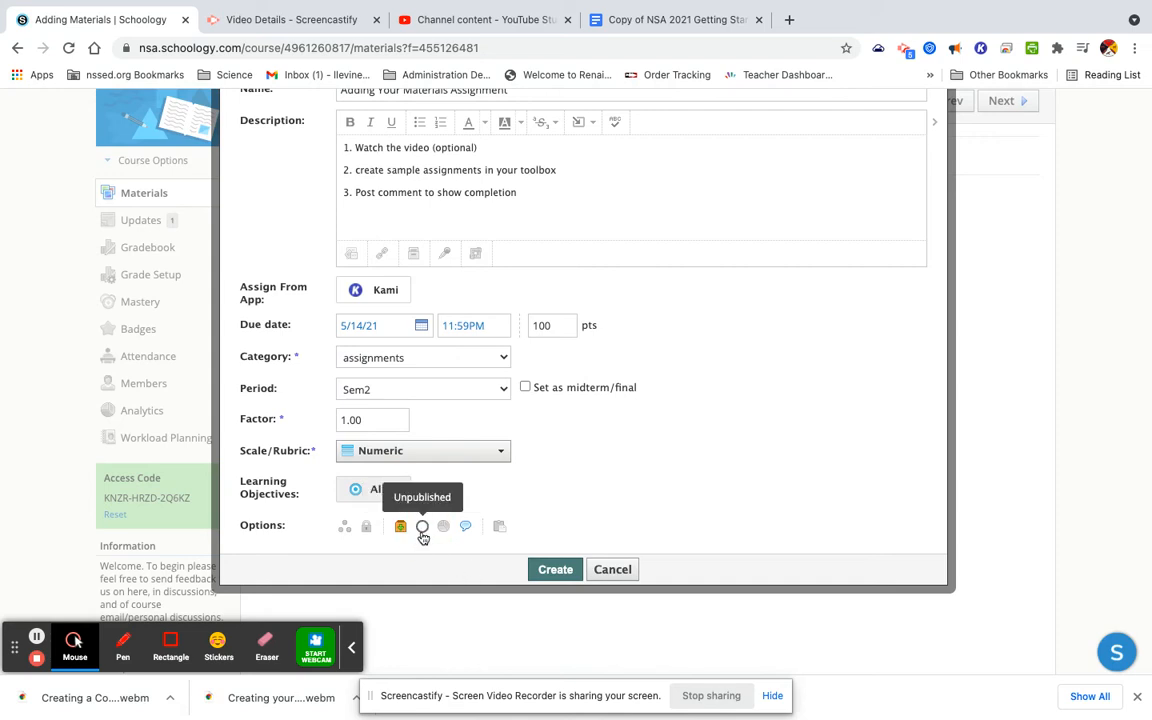
{"action": "left_click", "coordinate": [423, 532]}
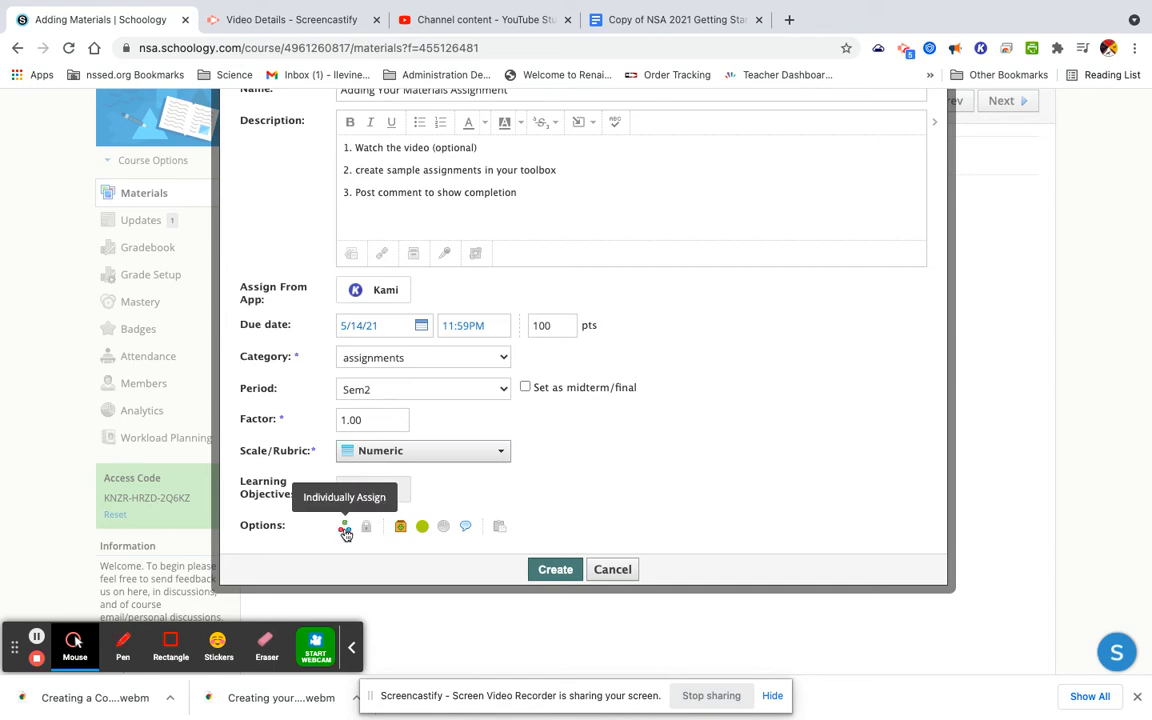
Turn on individual assigning for the new assignment and check the Assign to field
{"action": "left_click", "coordinate": [345, 531]}
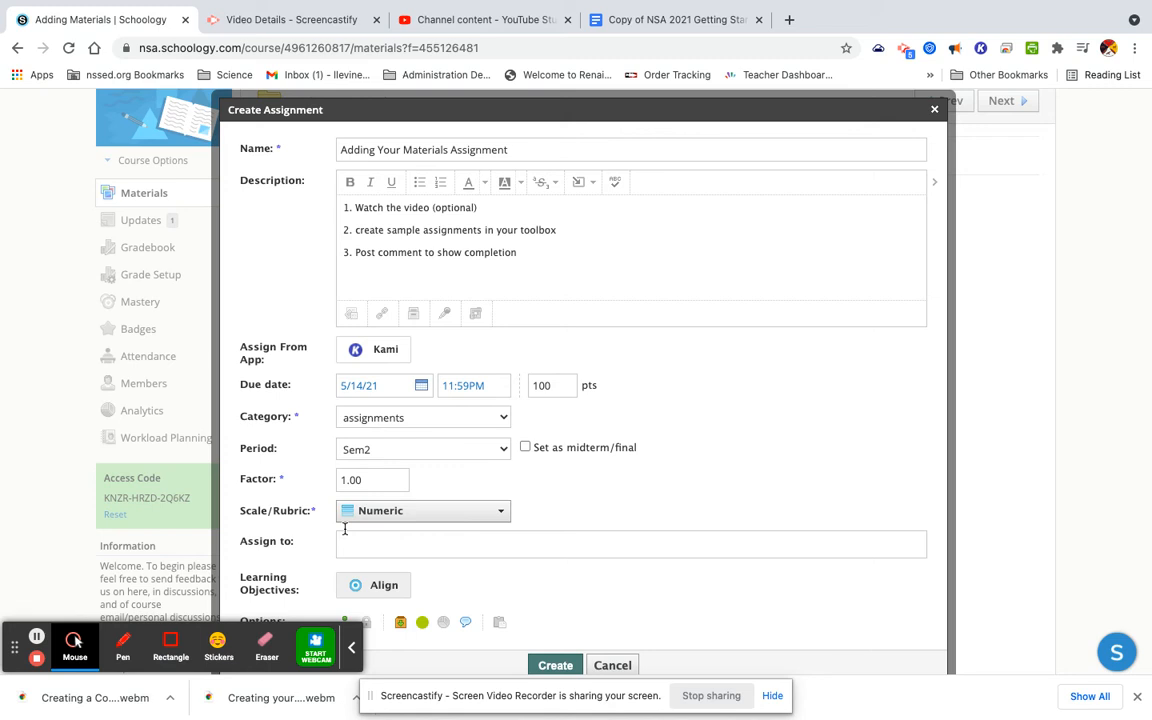
{"action": "scroll", "coordinate": [491, 531], "scroll_direction": "down", "scroll_amount": 3}
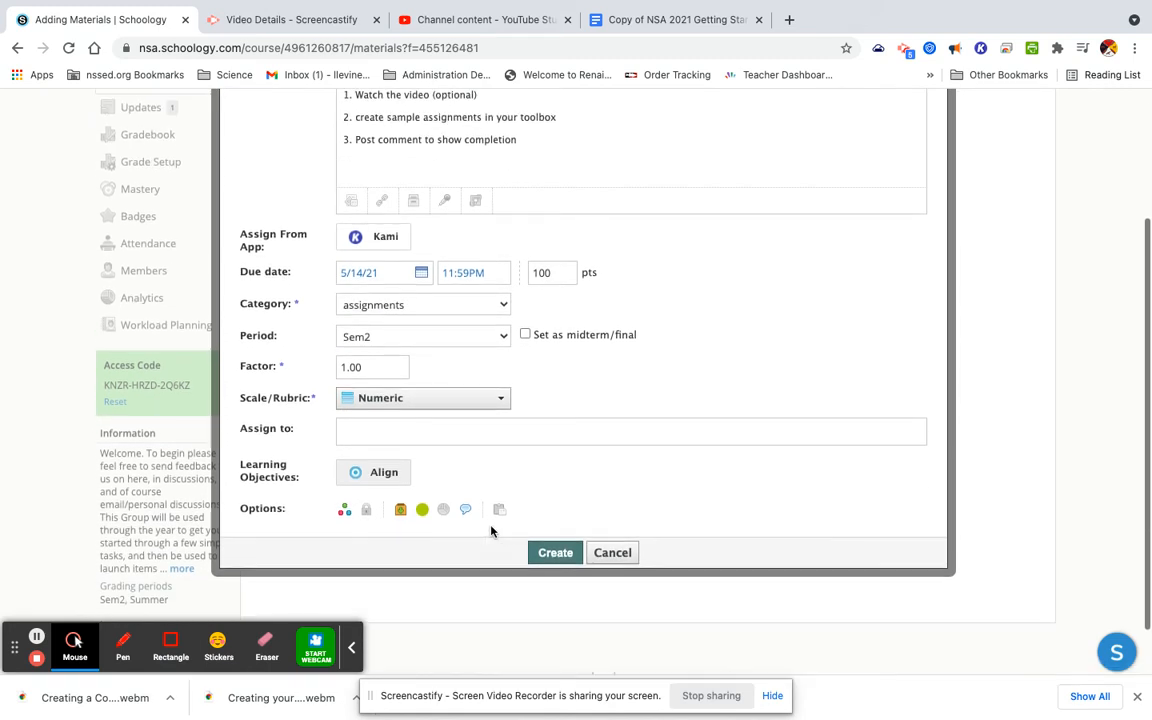
{"action": "scroll", "coordinate": [345, 514], "scroll_direction": "up", "scroll_amount": 2}
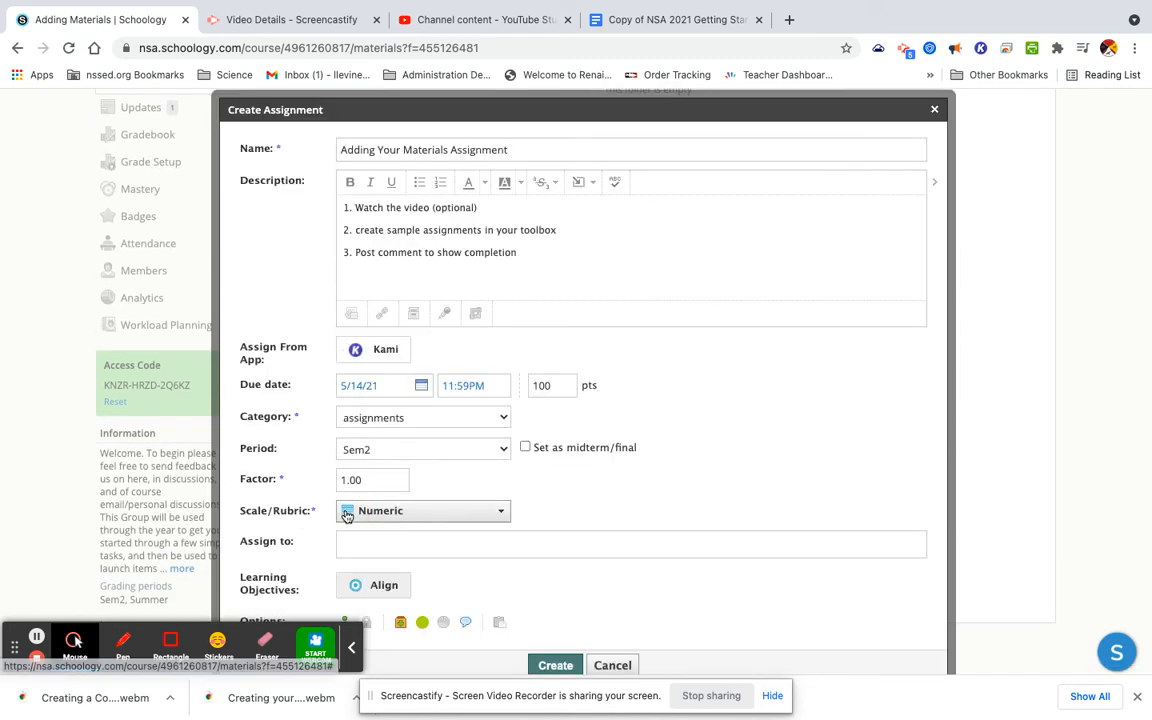
{"action": "scroll", "coordinate": [645, 532], "scroll_direction": "down", "scroll_amount": 1}
{"action": "scroll", "coordinate": [656, 532], "scroll_direction": "down", "scroll_amount": 1}
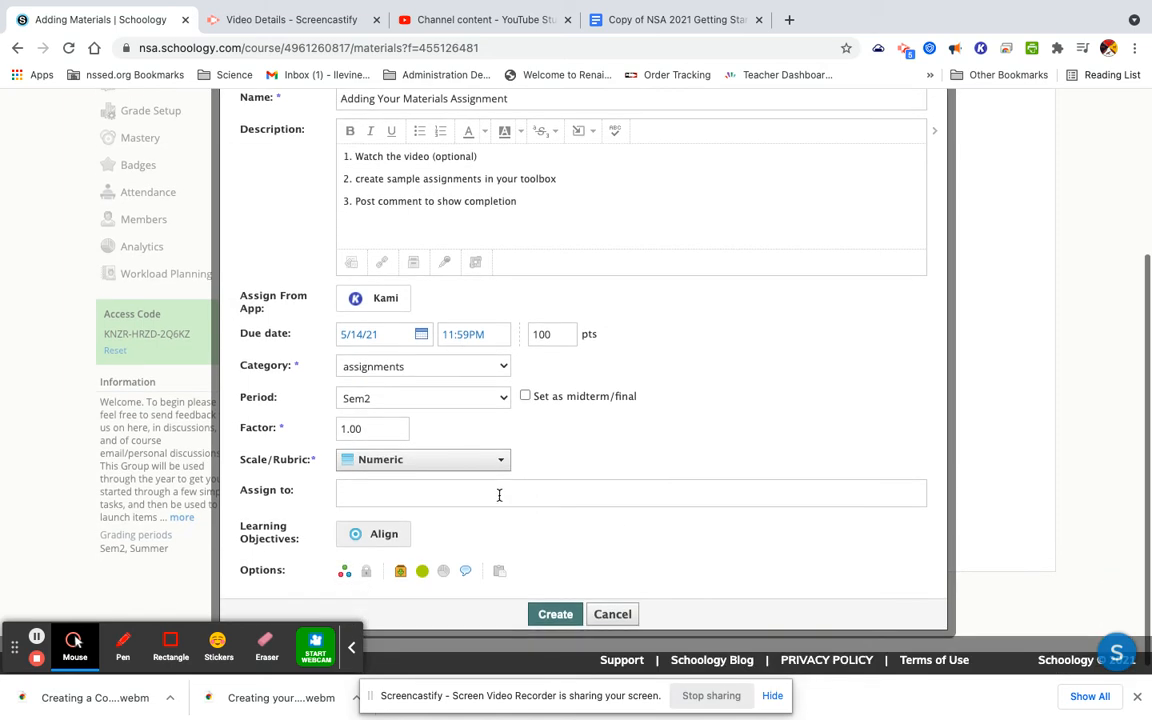
{"action": "left_click", "coordinate": [440, 504]}
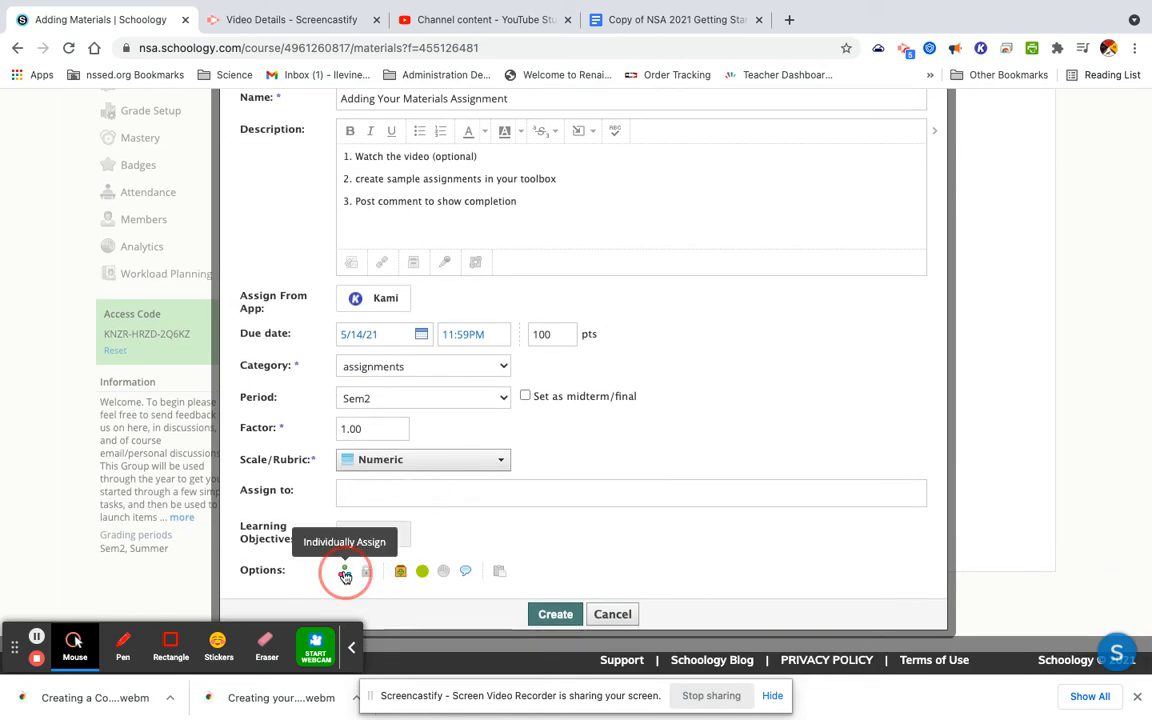
Create the assignment in the Adding Materials folder without naming any individual recipients
{"action": "scroll", "coordinate": [432, 532], "scroll_direction": "up", "scroll_amount": 2}
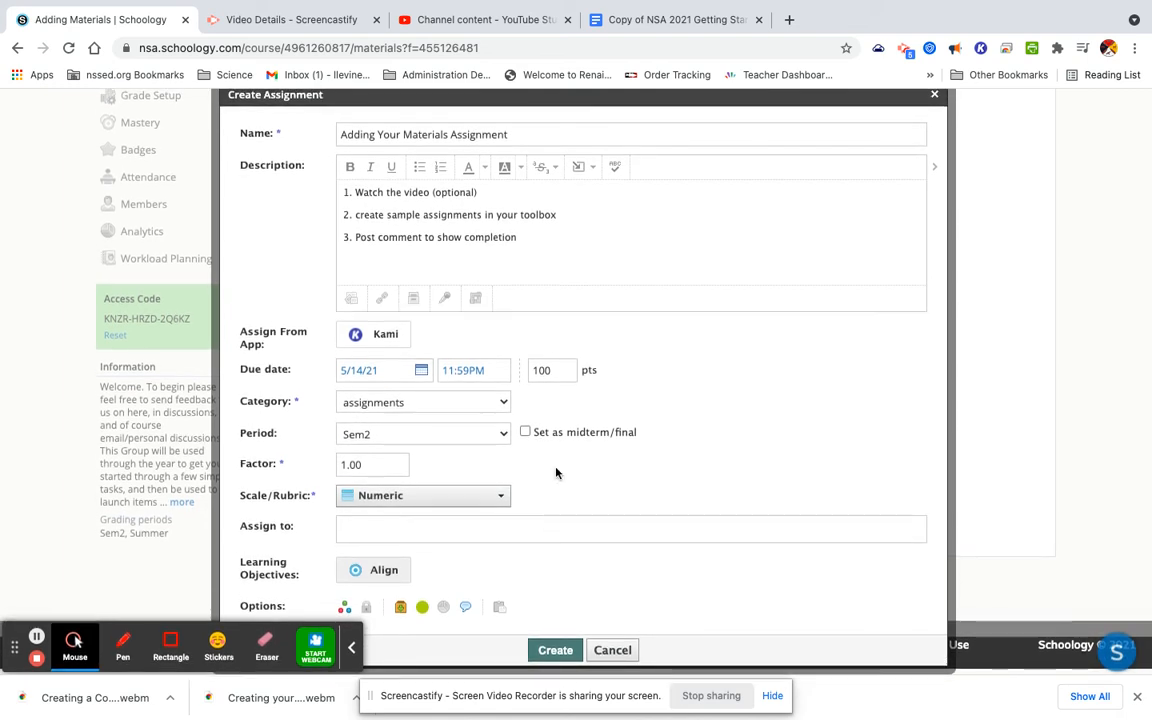
{"action": "scroll", "coordinate": [553, 321], "scroll_direction": "up", "scroll_amount": 2}
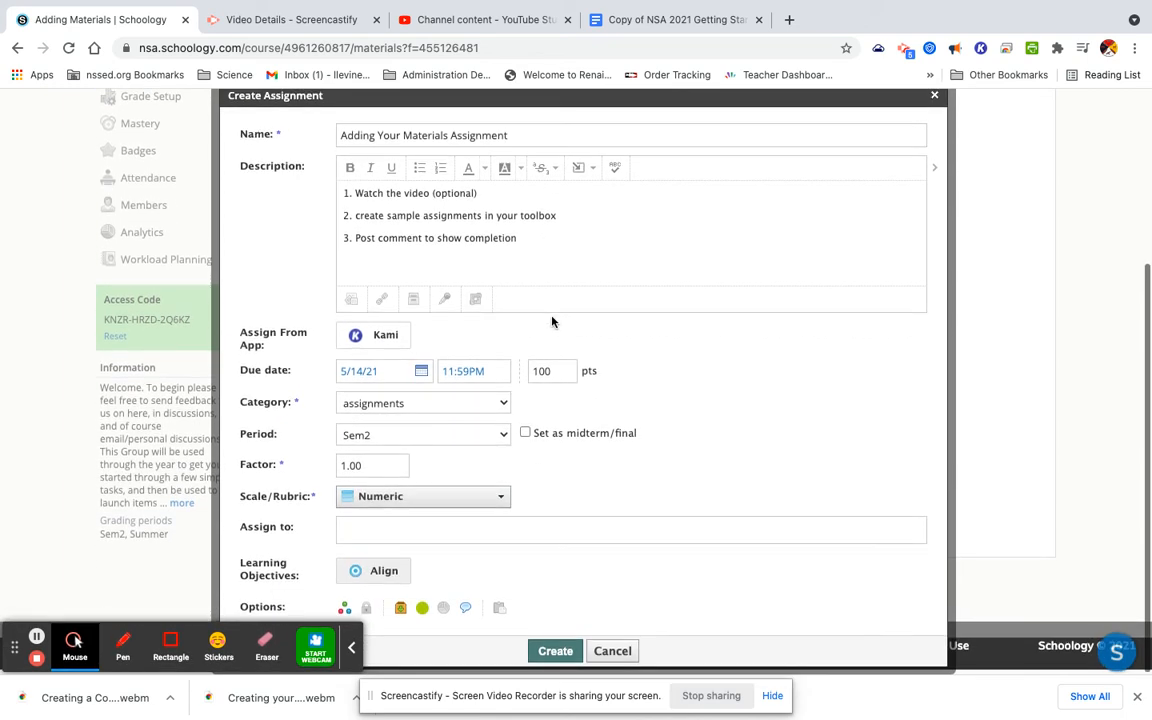
{"action": "left_click", "coordinate": [546, 658]}
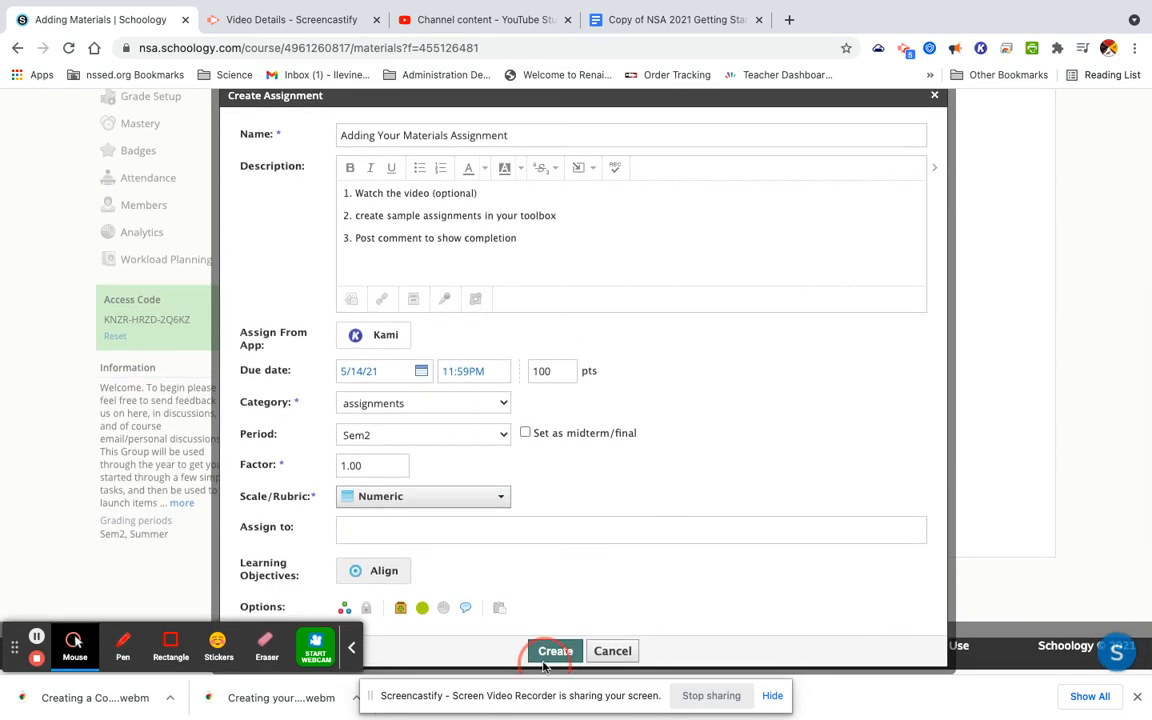
{"action": "left_click", "coordinate": [556, 654]}
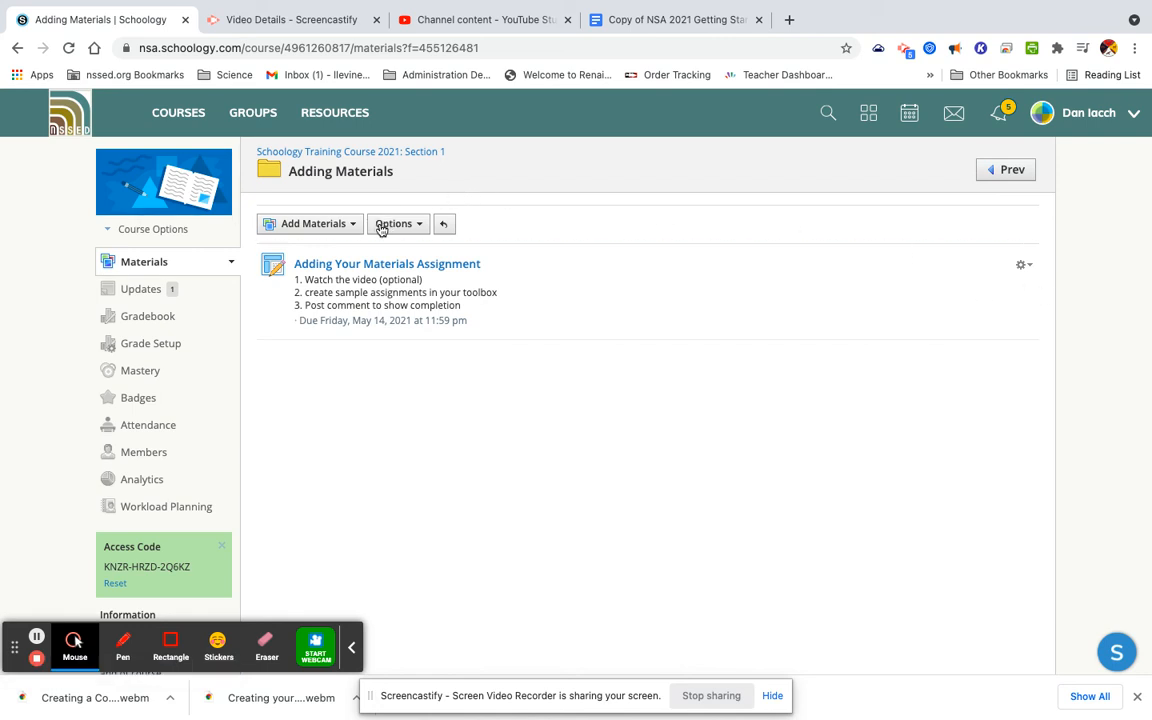
Check the folder's options and open Adding Your Materials Assignment for editing
{"action": "left_click", "coordinate": [424, 229]}
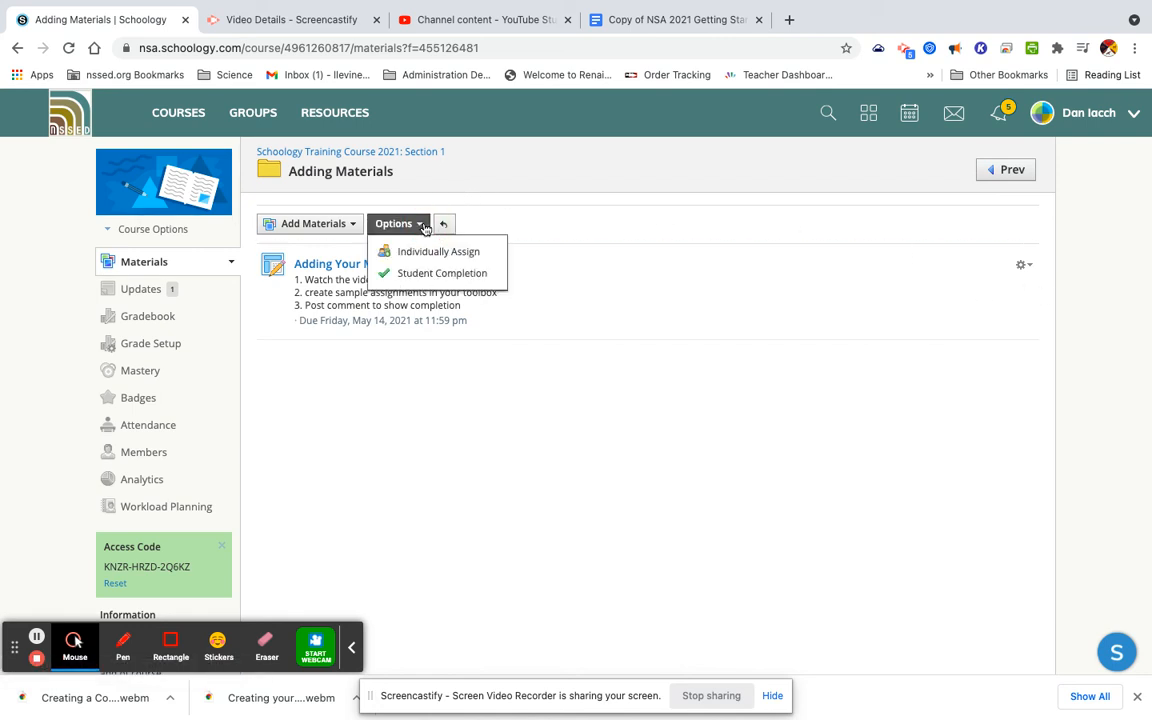
{"action": "left_click", "coordinate": [586, 275]}
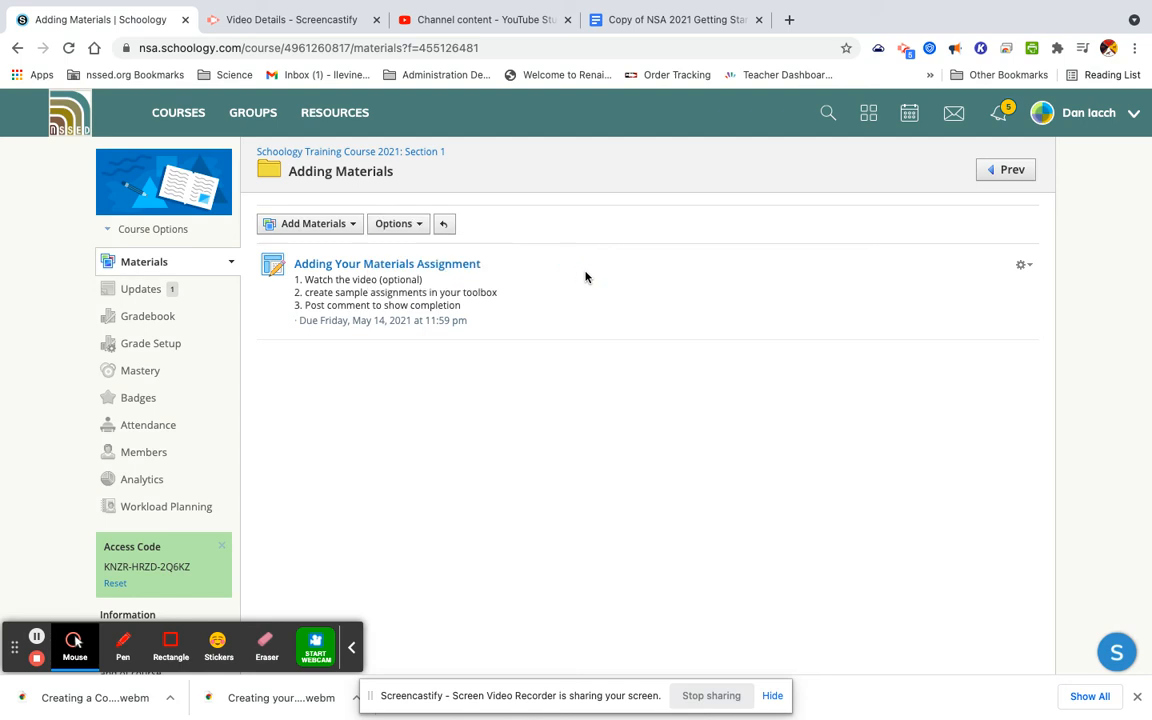
{"action": "left_click", "coordinate": [1033, 268]}
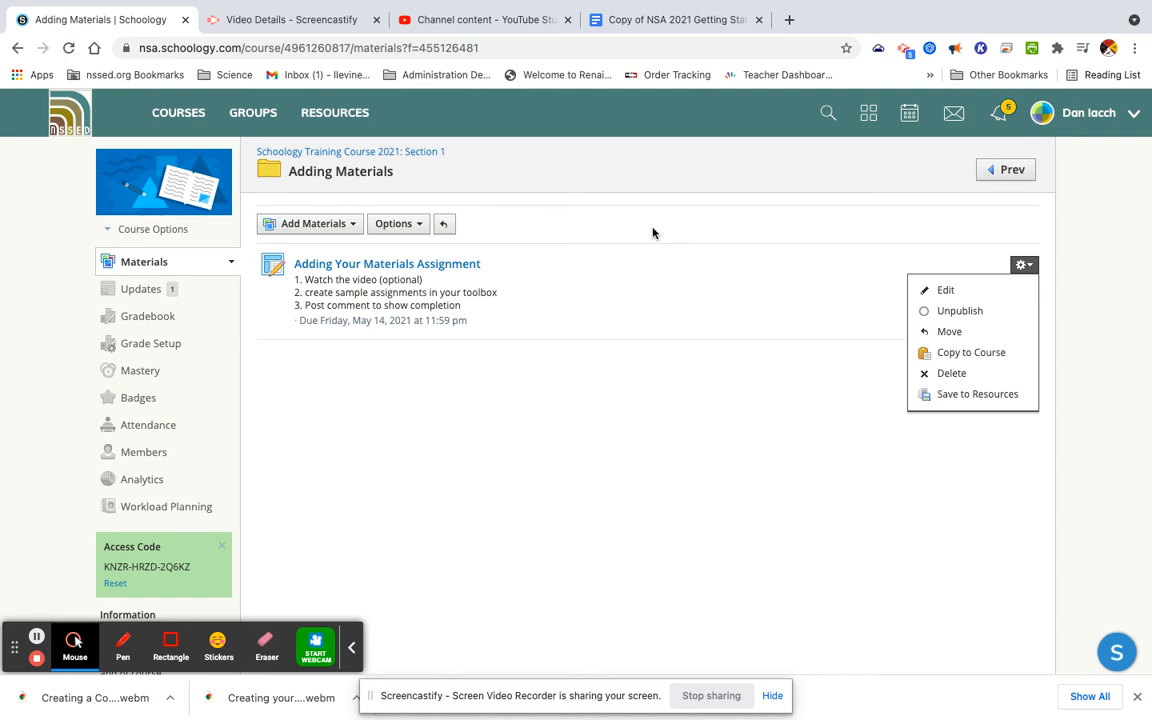
{"action": "left_click", "coordinate": [945, 290]}
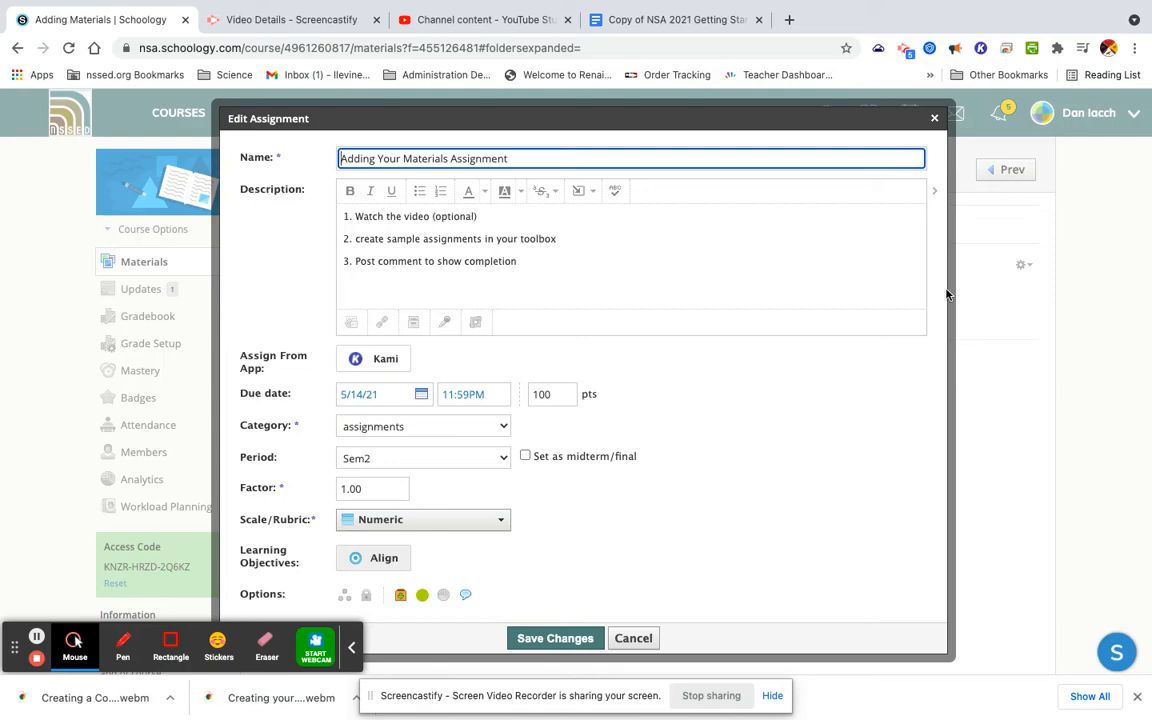
Start aligning learning objectives to the assignment and browse Common Core to English Language Arts/Literacy (2010)
{"action": "left_click", "coordinate": [378, 563]}
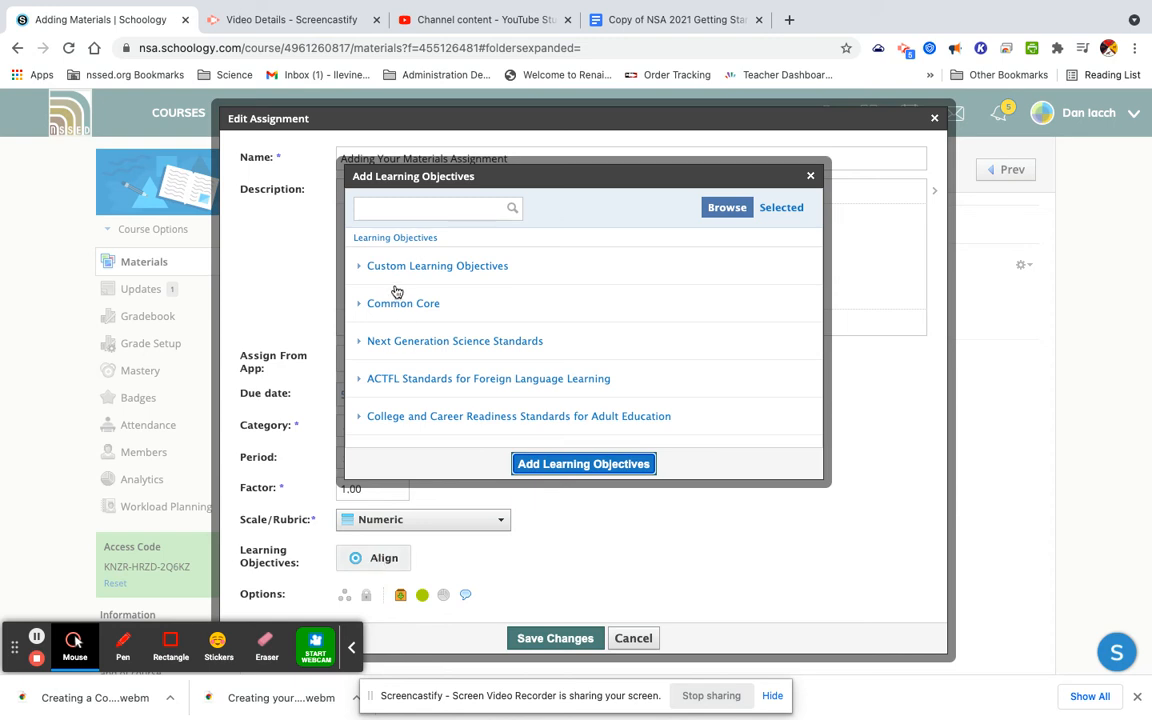
{"action": "scroll", "coordinate": [450, 350], "scroll_direction": "down", "scroll_amount": 2}
{"action": "scroll", "coordinate": [453, 350], "scroll_direction": "down", "scroll_amount": 1}
{"action": "scroll", "coordinate": [453, 350], "scroll_direction": "up", "scroll_amount": 3}
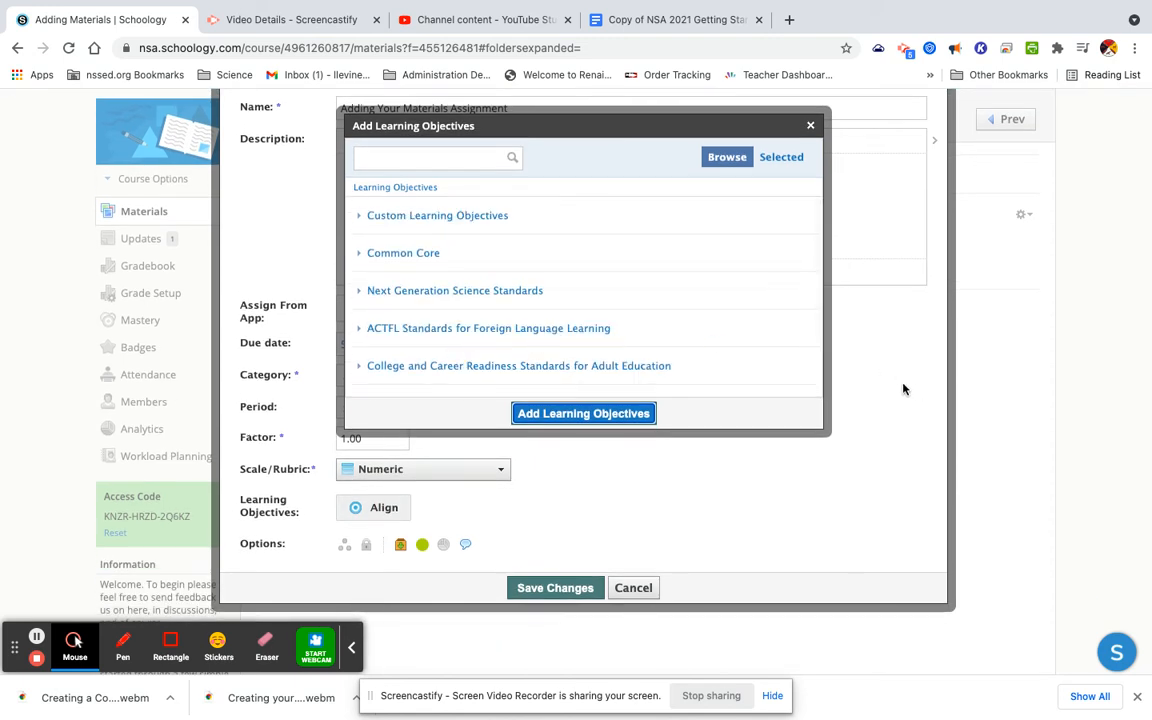
{"action": "scroll", "coordinate": [903, 388], "scroll_direction": "up", "scroll_amount": 1}
{"action": "left_click", "coordinate": [414, 298]}
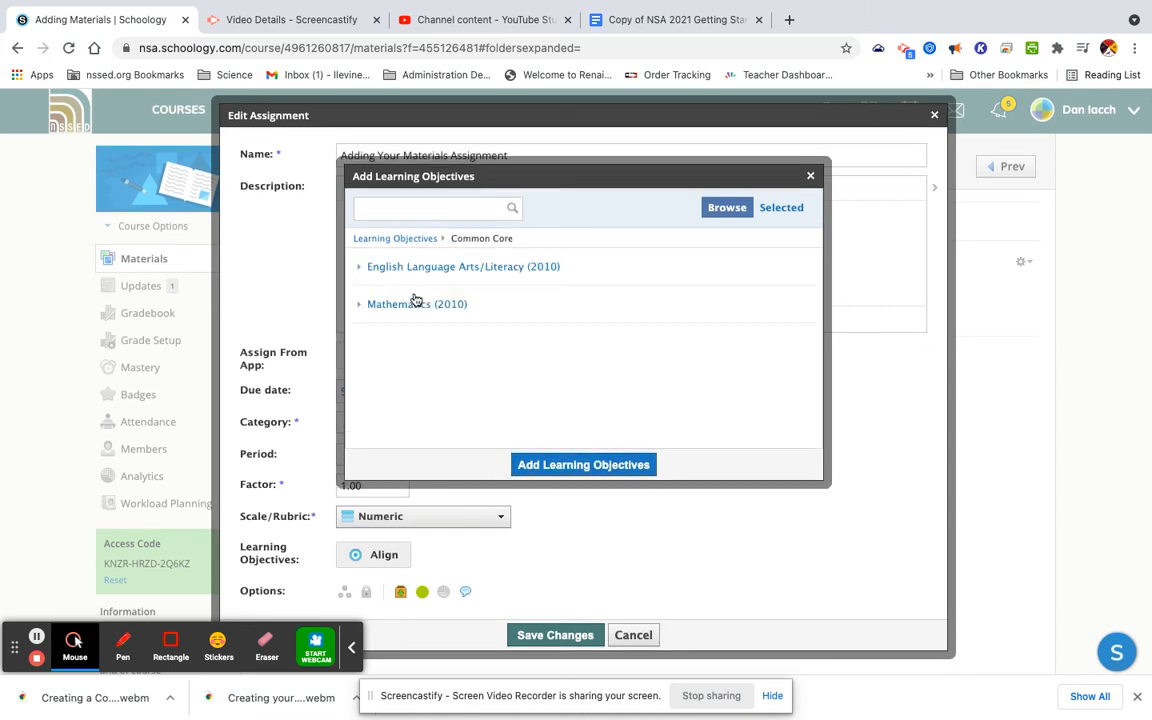
{"action": "left_click", "coordinate": [474, 268]}
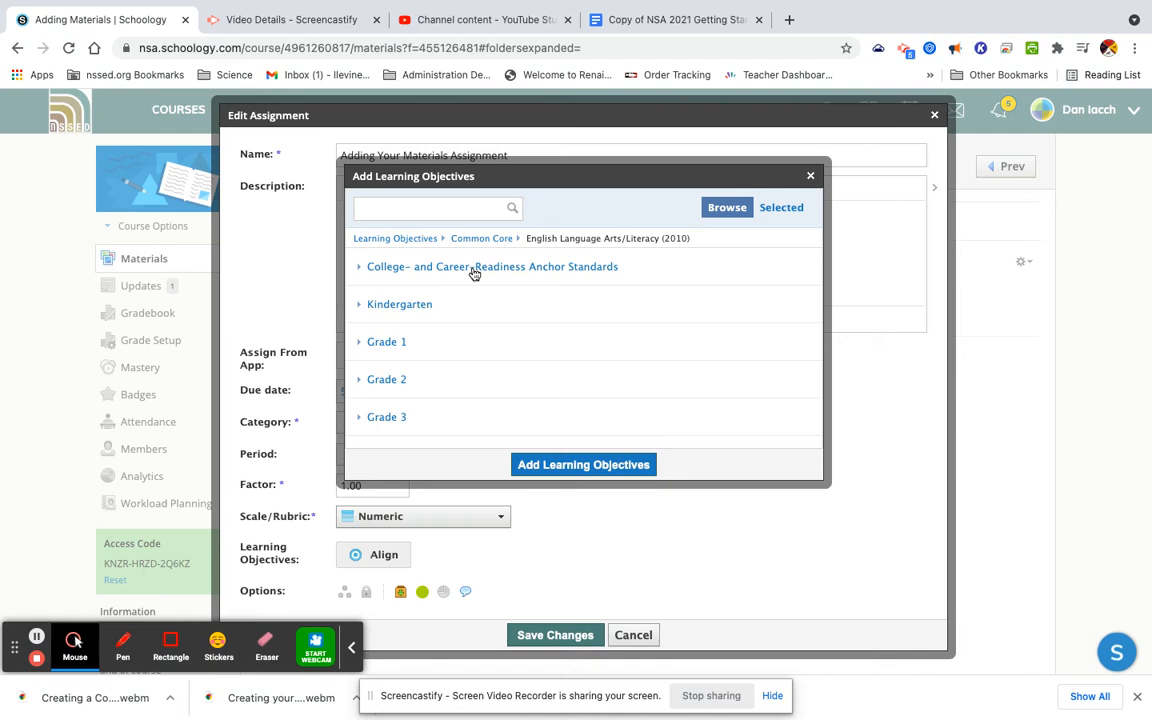
Browse to Grades 9-10 English Language Arts, Reading, Informational Text, and review the Key Ideas and Details standards
{"action": "scroll", "coordinate": [422, 338], "scroll_direction": "down", "scroll_amount": 5}
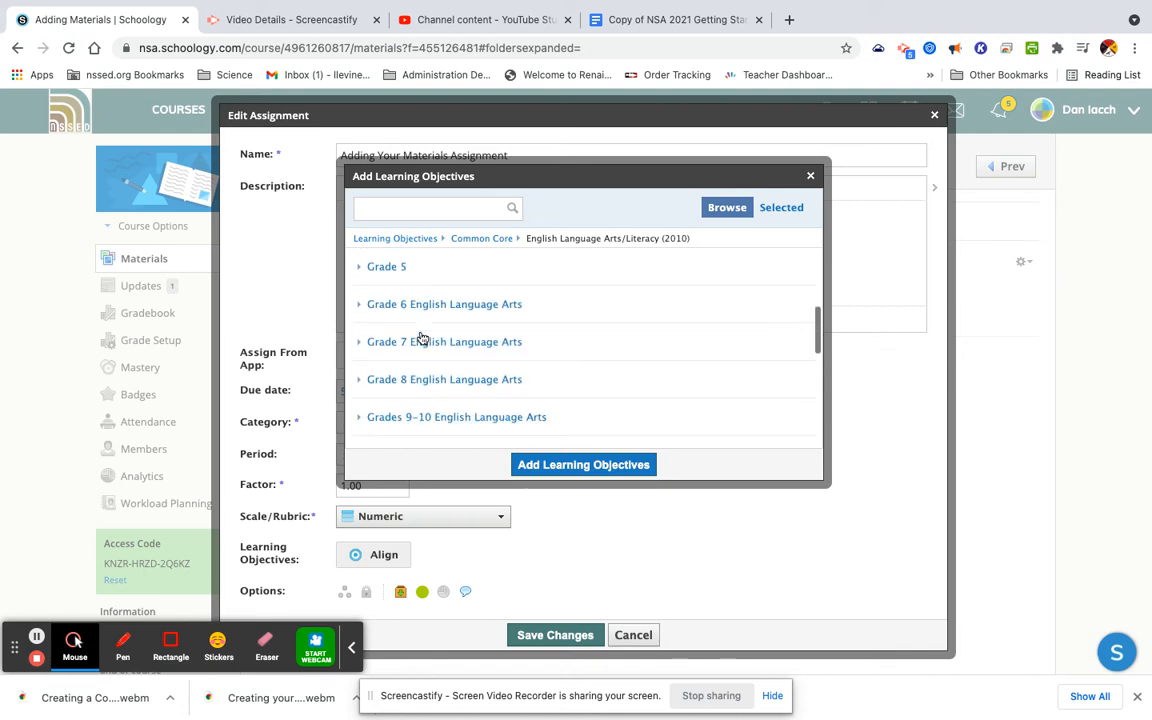
{"action": "left_click", "coordinate": [422, 338]}
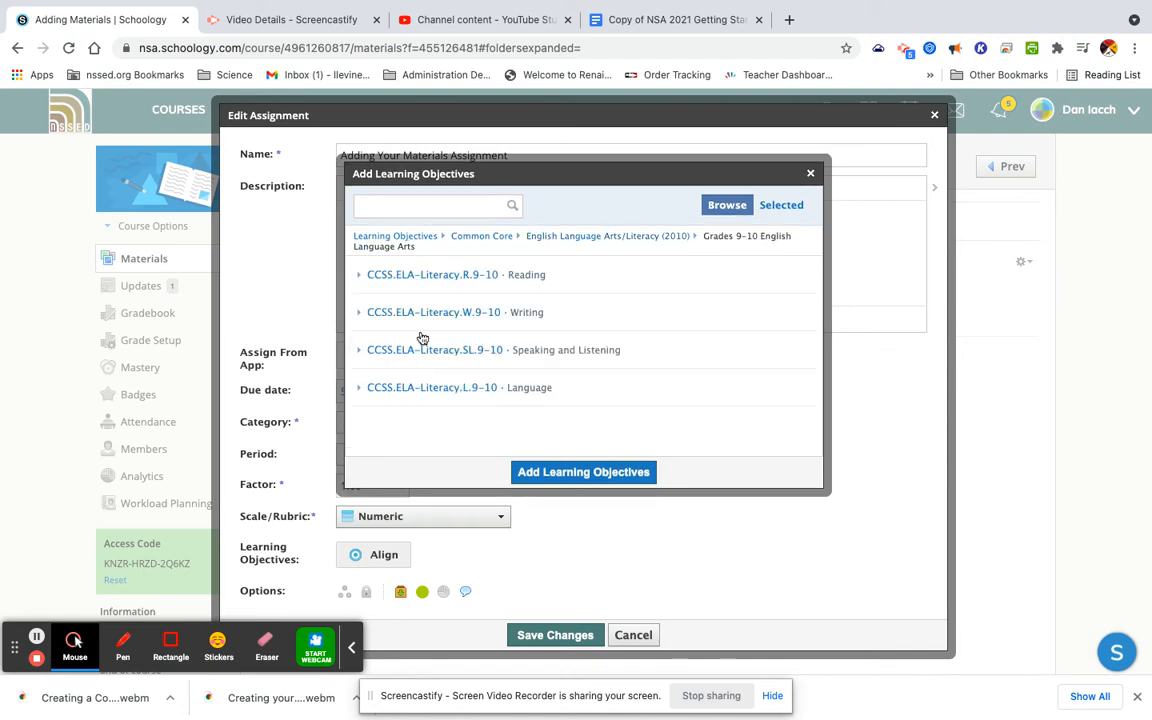
{"action": "left_click", "coordinate": [483, 274]}
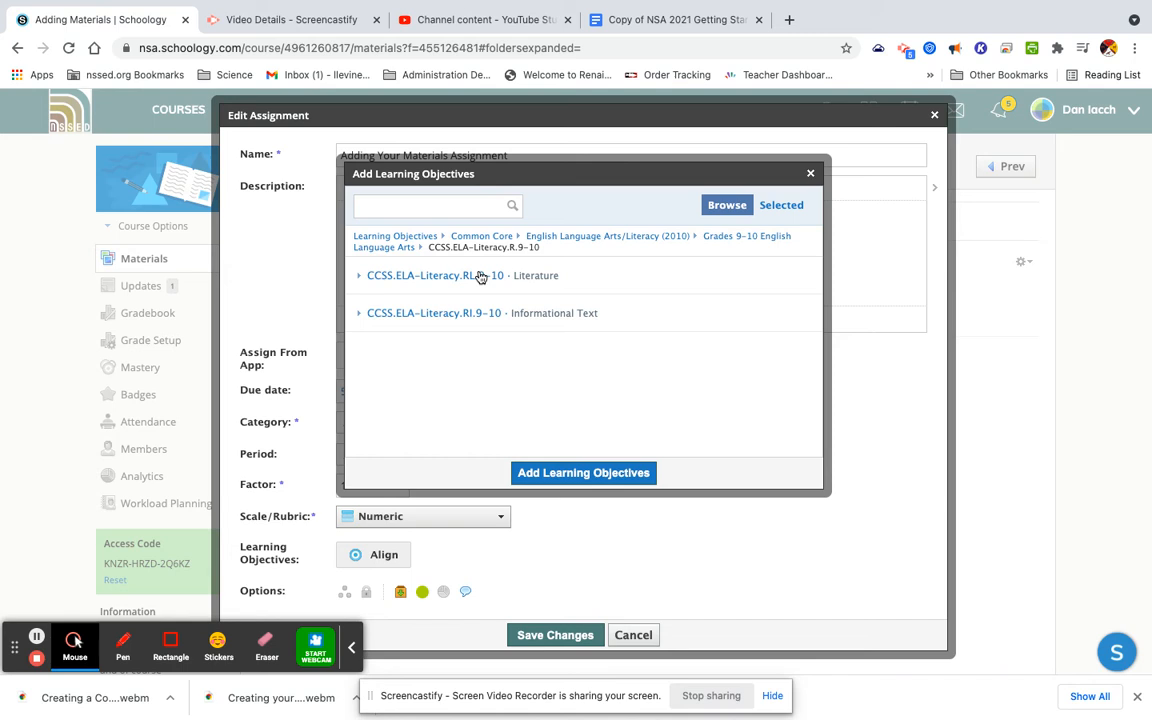
{"action": "left_click", "coordinate": [447, 313]}
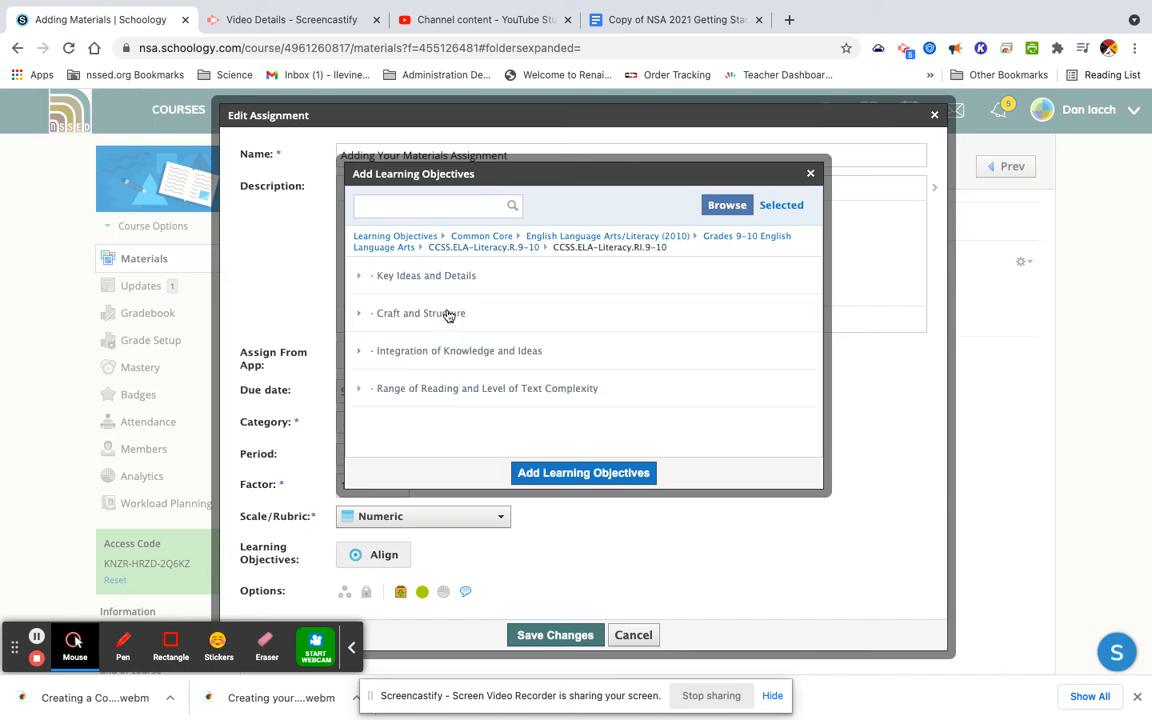
{"action": "left_click", "coordinate": [431, 277]}
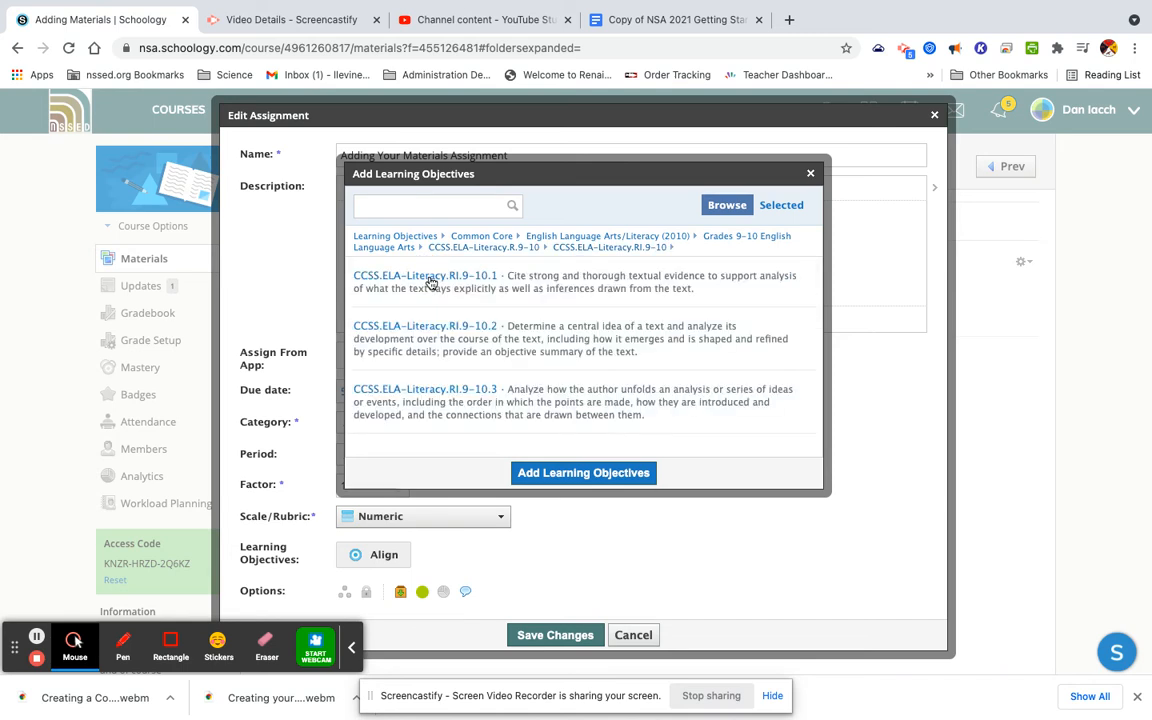
{"action": "scroll", "coordinate": [436, 341], "scroll_direction": "down", "scroll_amount": 2}
{"action": "scroll", "coordinate": [436, 341], "scroll_direction": "up", "scroll_amount": 2}
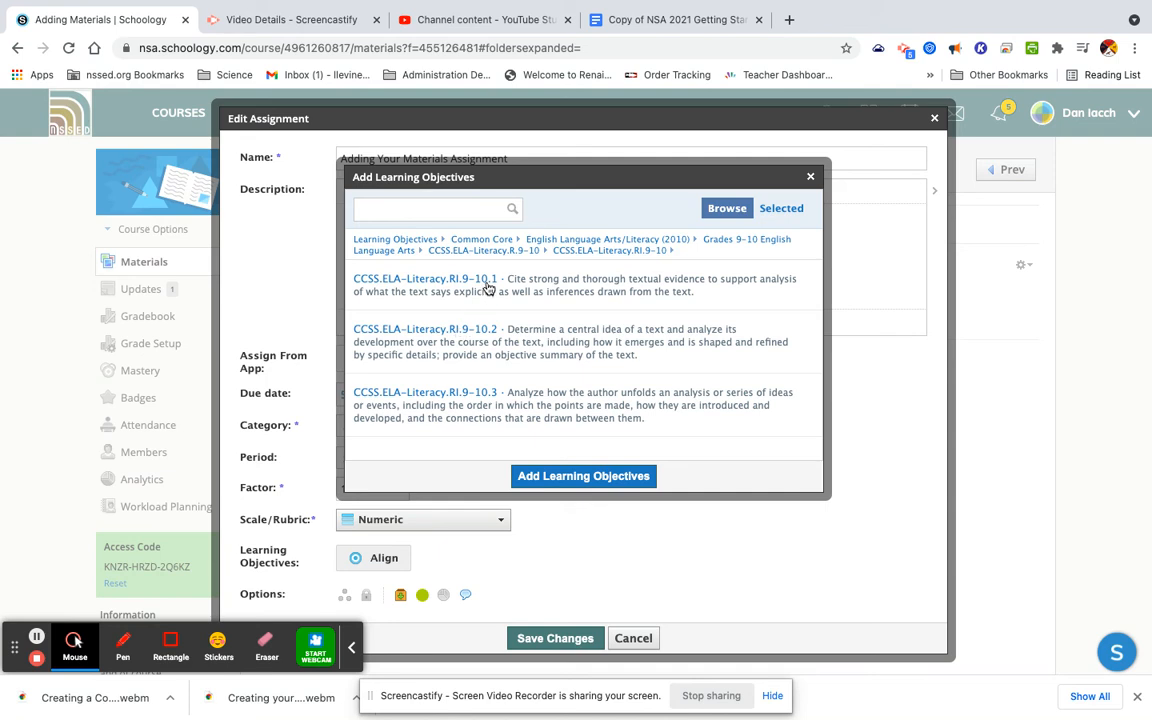
Align the assignment to CCSS.ELA-Literacy.RI.9-10.1 and save the changes
{"action": "left_click", "coordinate": [429, 284]}
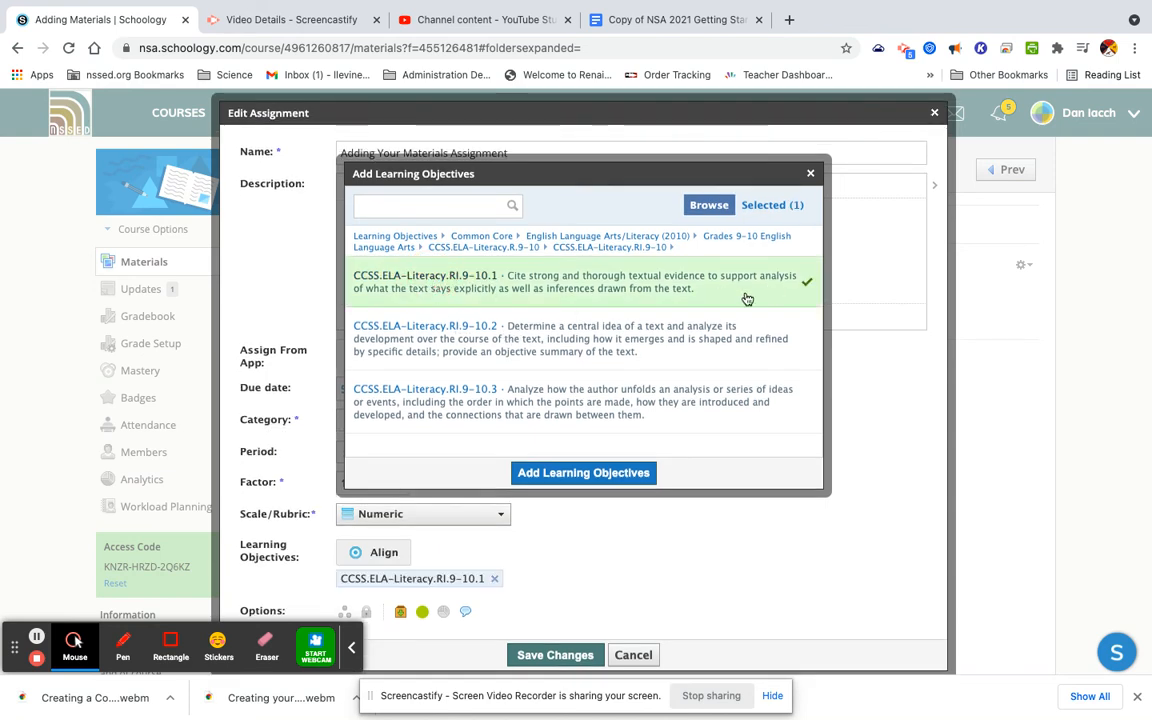
{"action": "left_click", "coordinate": [558, 478]}
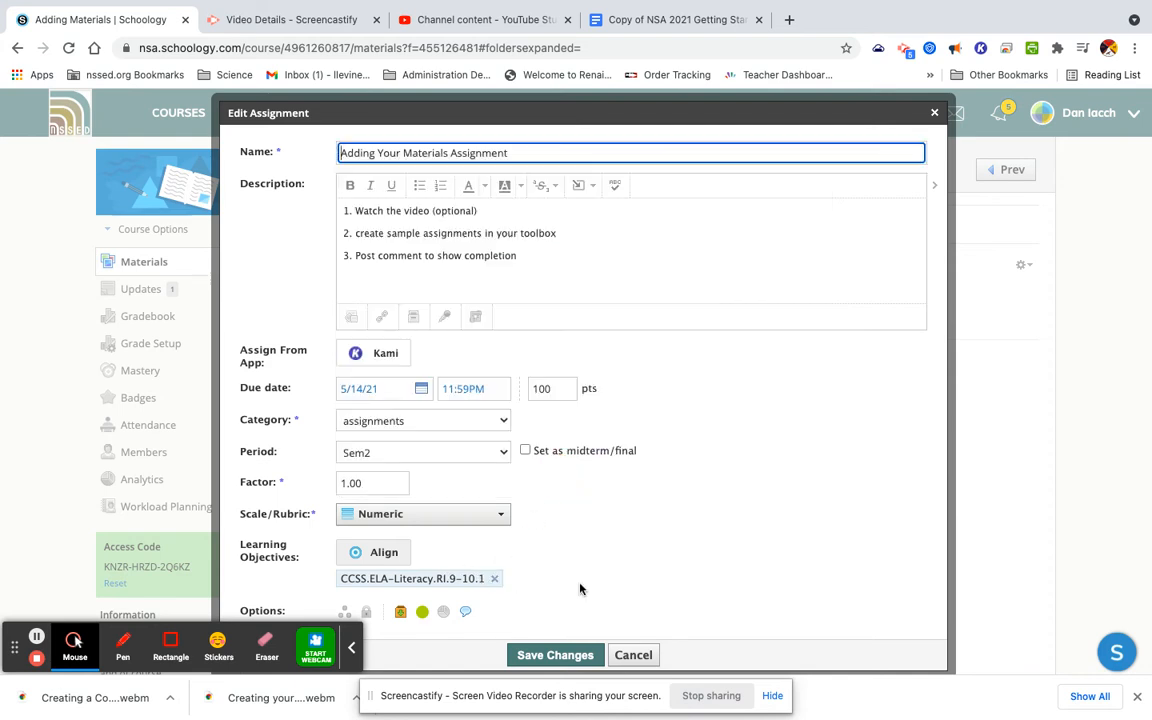
{"action": "scroll", "coordinate": [602, 590], "scroll_direction": "down", "scroll_amount": 1}
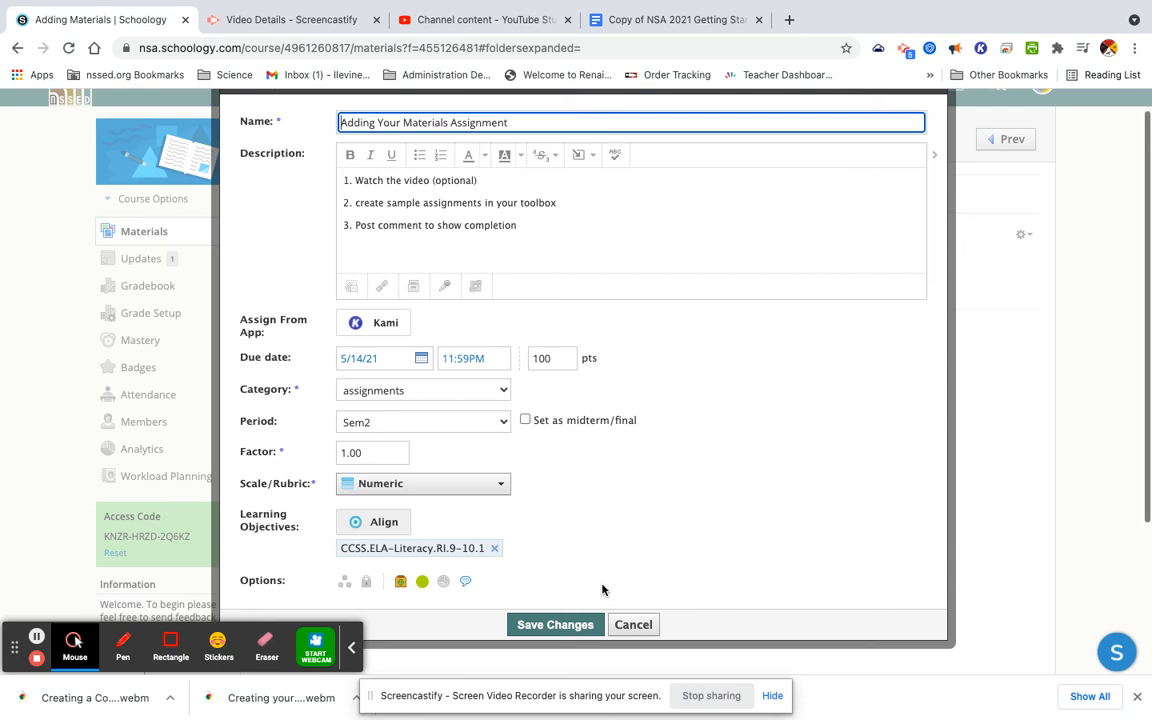
{"action": "left_click", "coordinate": [553, 624]}
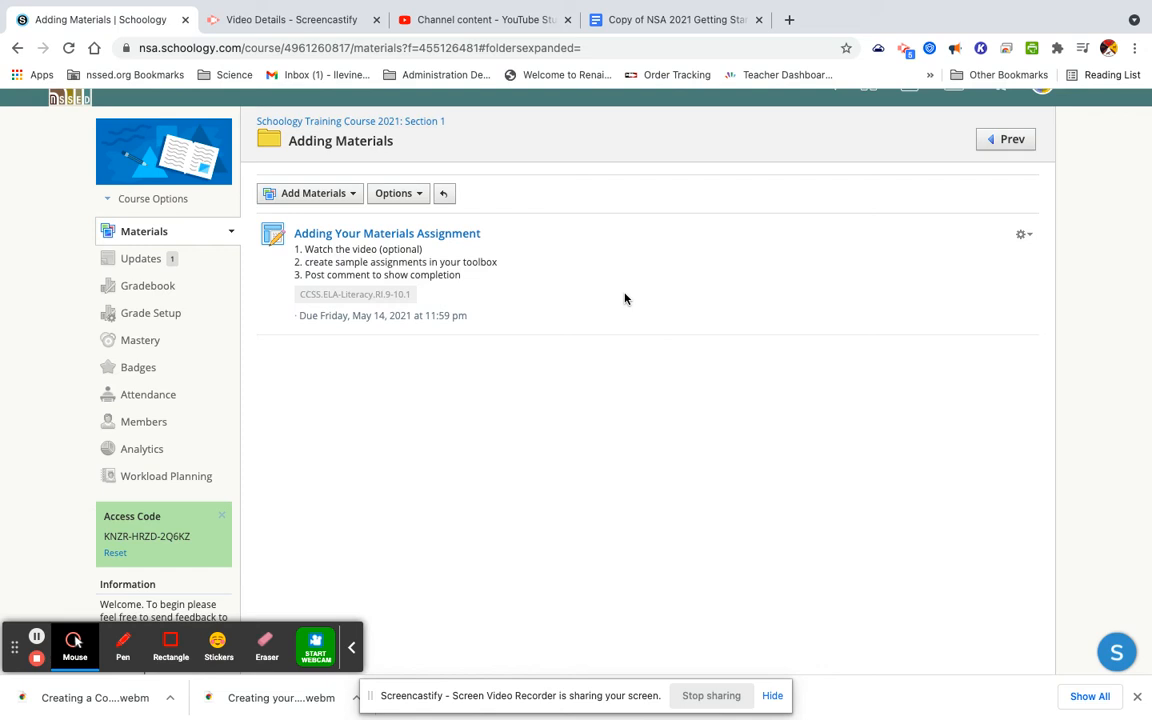
Start a new file material in the Adding Materials folder and attach SImple Machines Quiz.pdf from the Desktop
{"action": "left_click", "coordinate": [305, 191]}
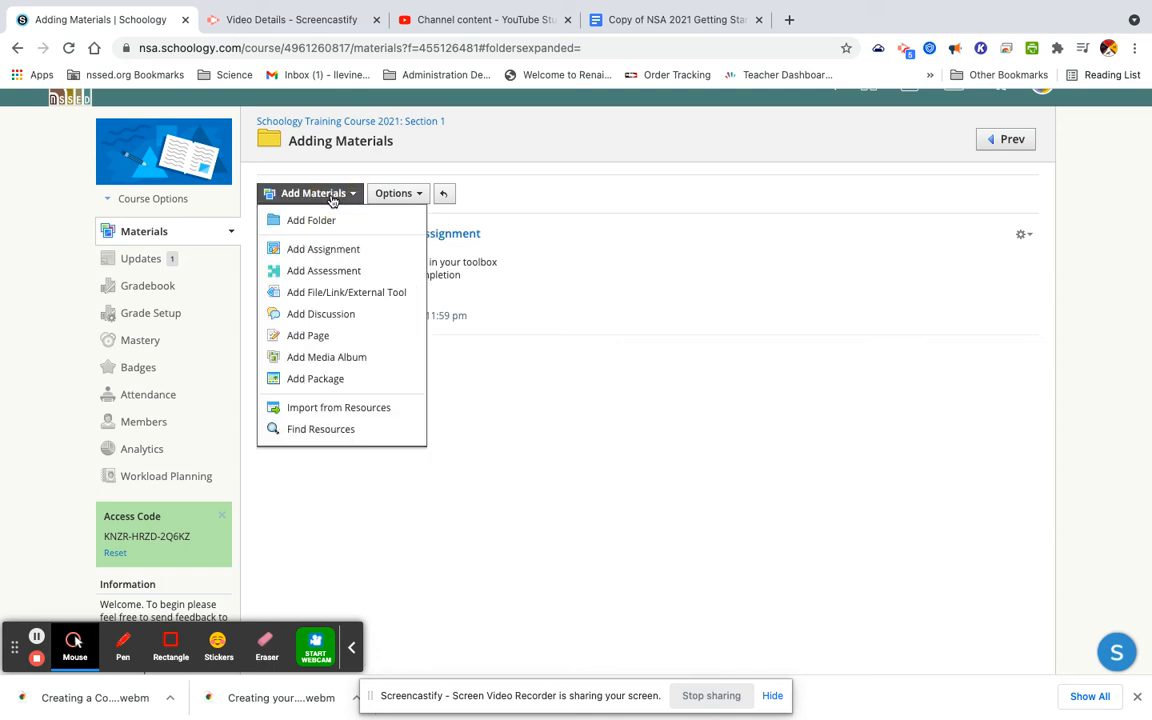
{"action": "left_click", "coordinate": [365, 296]}
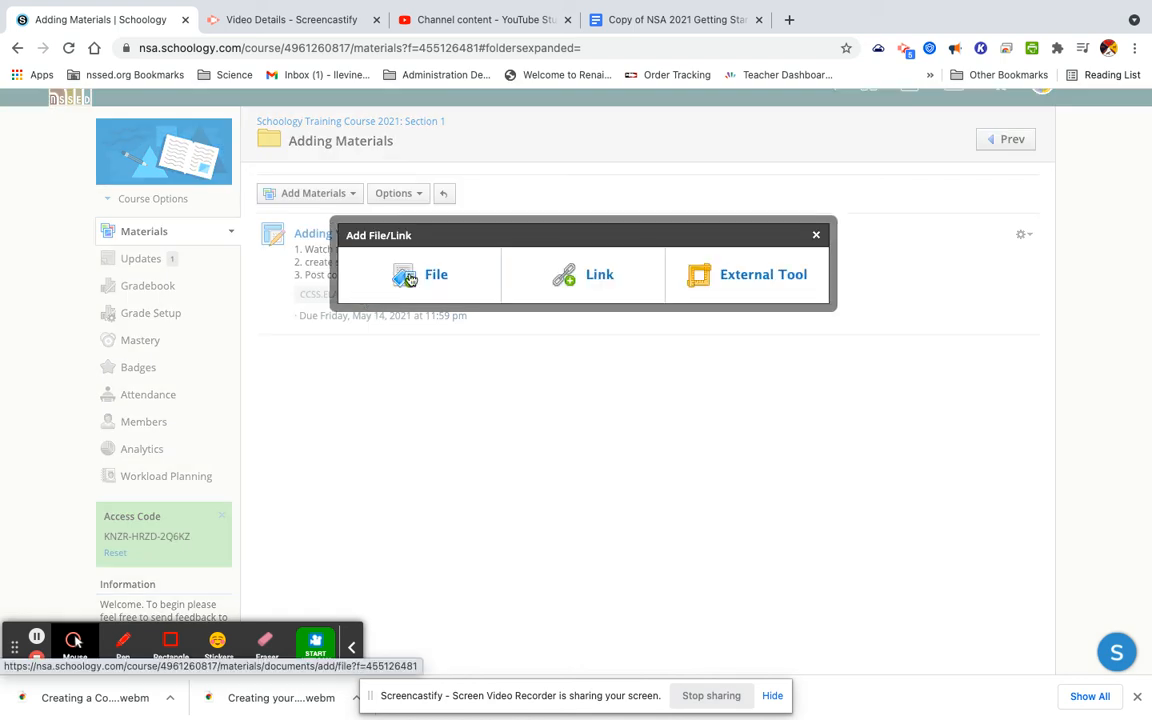
{"action": "left_click", "coordinate": [421, 276]}
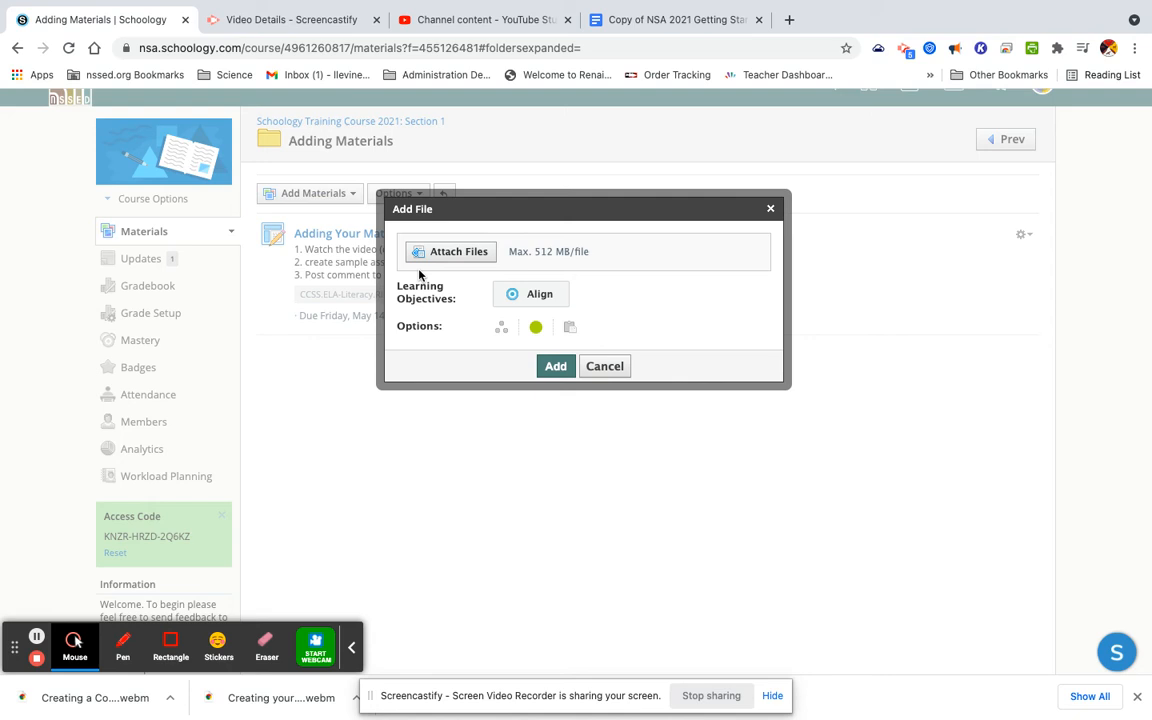
{"action": "left_click", "coordinate": [454, 253]}
{"action": "scroll", "coordinate": [478, 370], "scroll_direction": "down", "scroll_amount": 3}
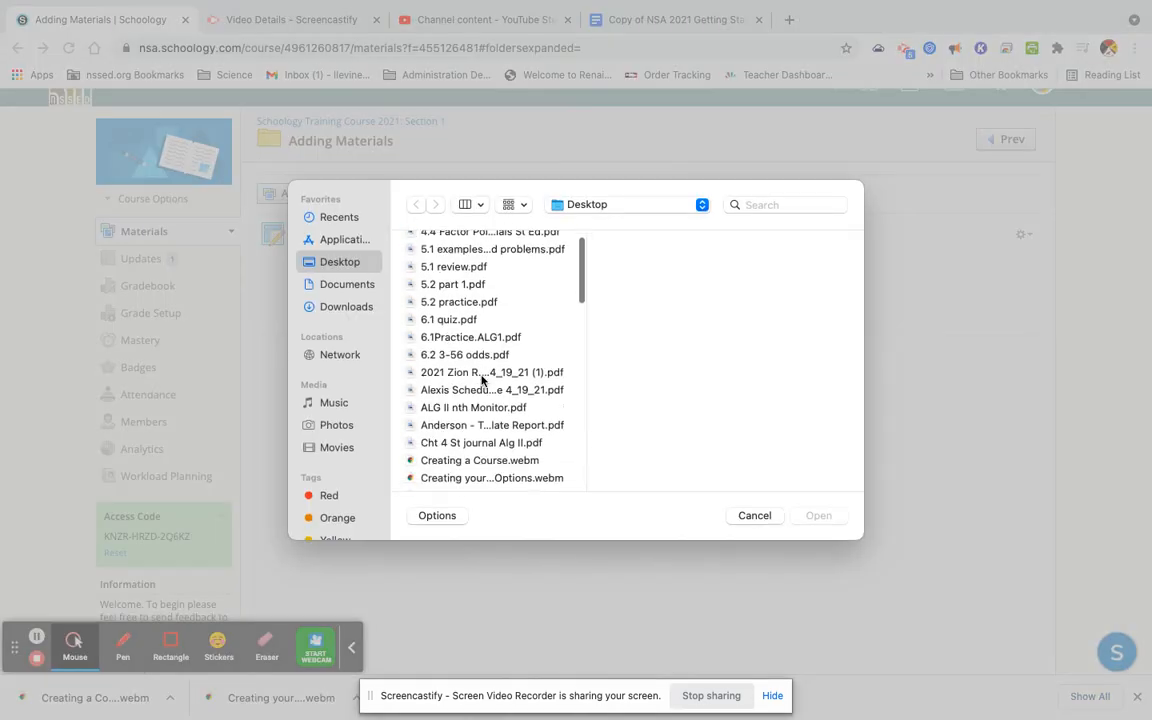
{"action": "scroll", "coordinate": [480, 378], "scroll_direction": "down", "scroll_amount": 10}
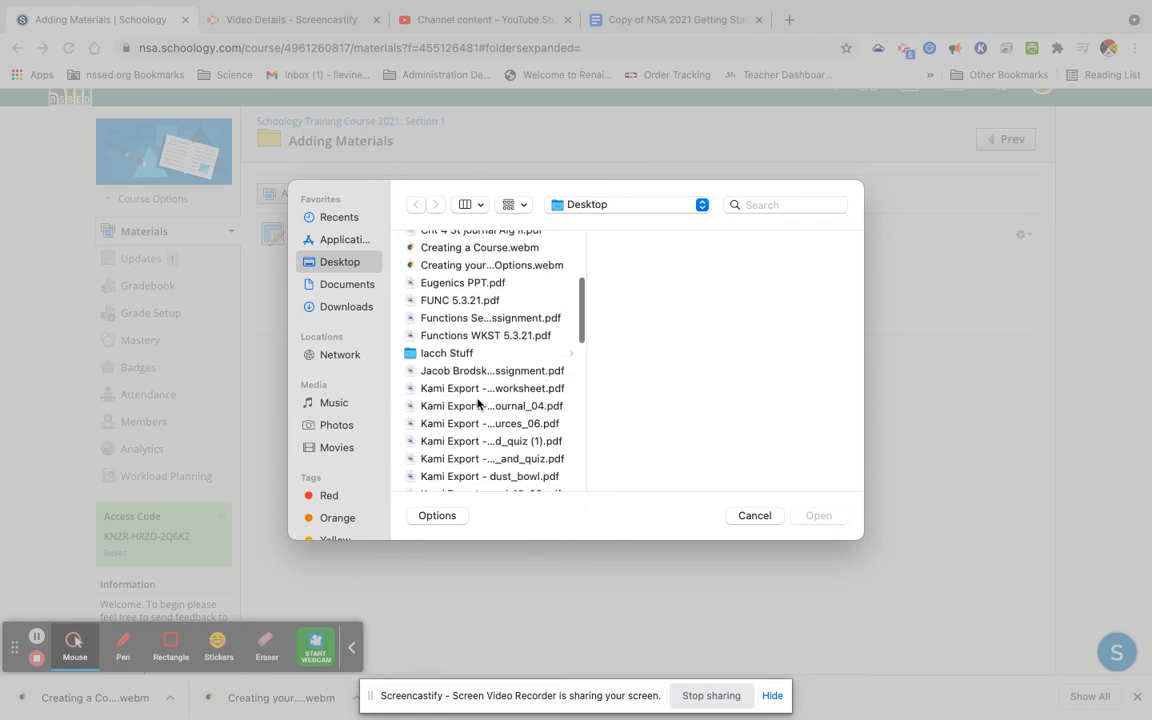
{"action": "scroll", "coordinate": [478, 403], "scroll_direction": "down", "scroll_amount": 10}
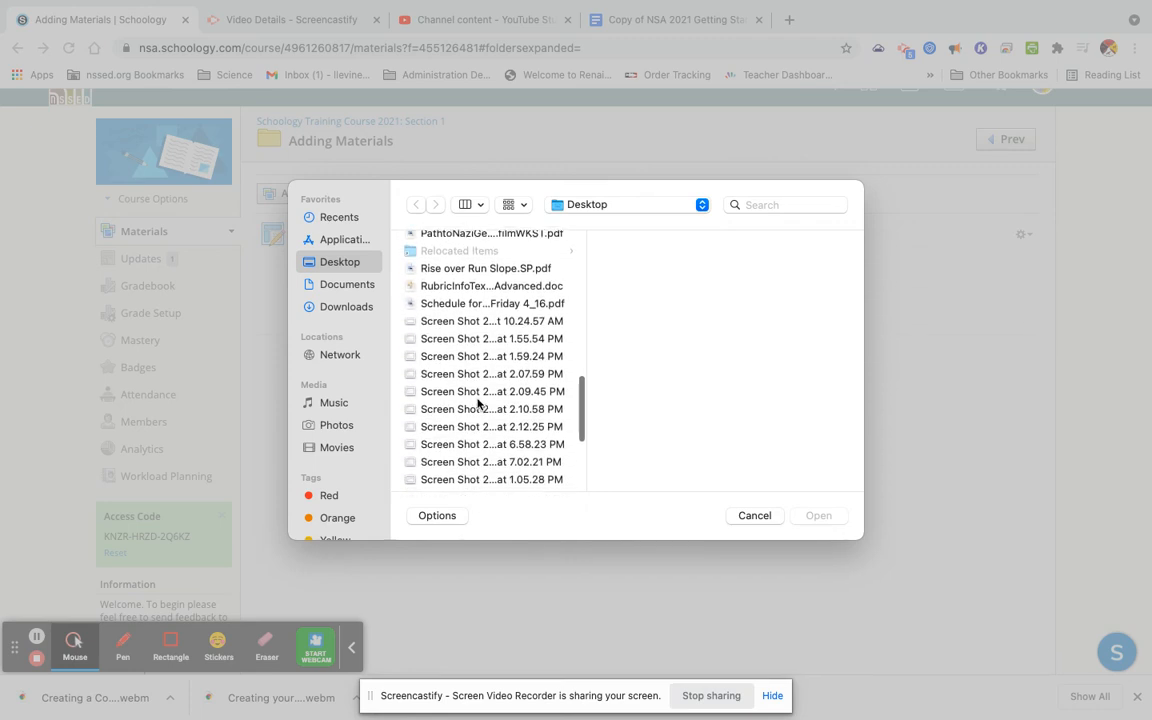
{"action": "scroll", "coordinate": [478, 403], "scroll_direction": "down", "scroll_amount": 3}
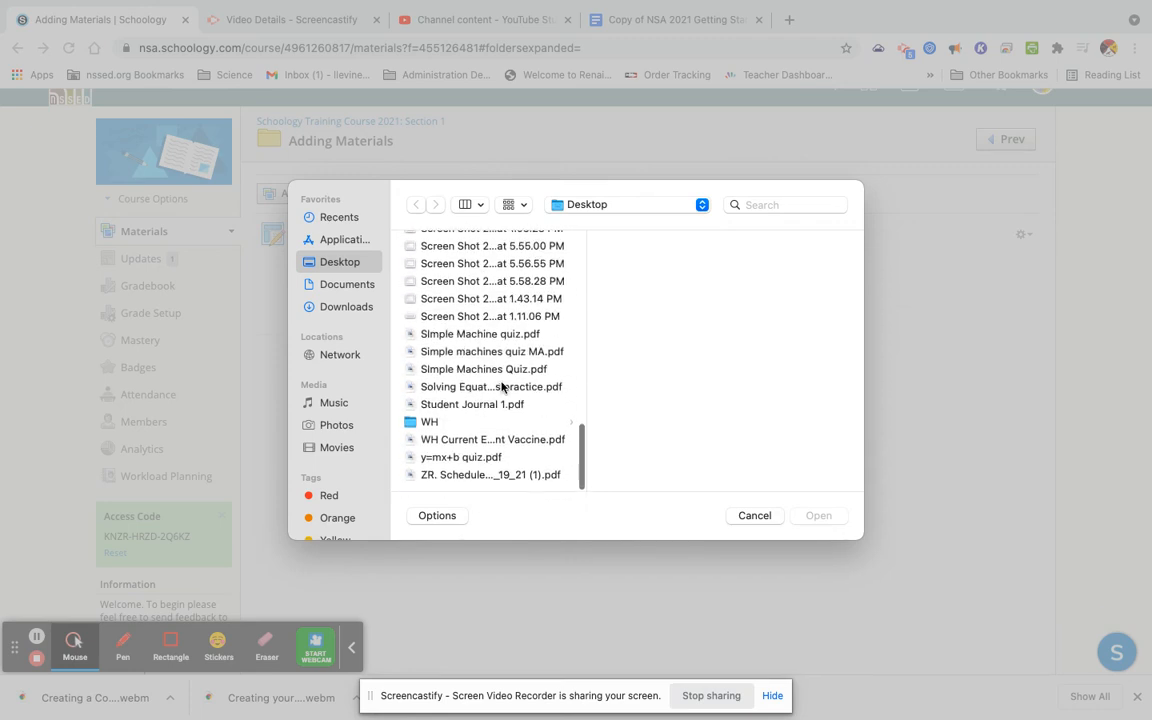
{"action": "left_click", "coordinate": [494, 370]}
{"action": "left_click", "coordinate": [824, 516]}
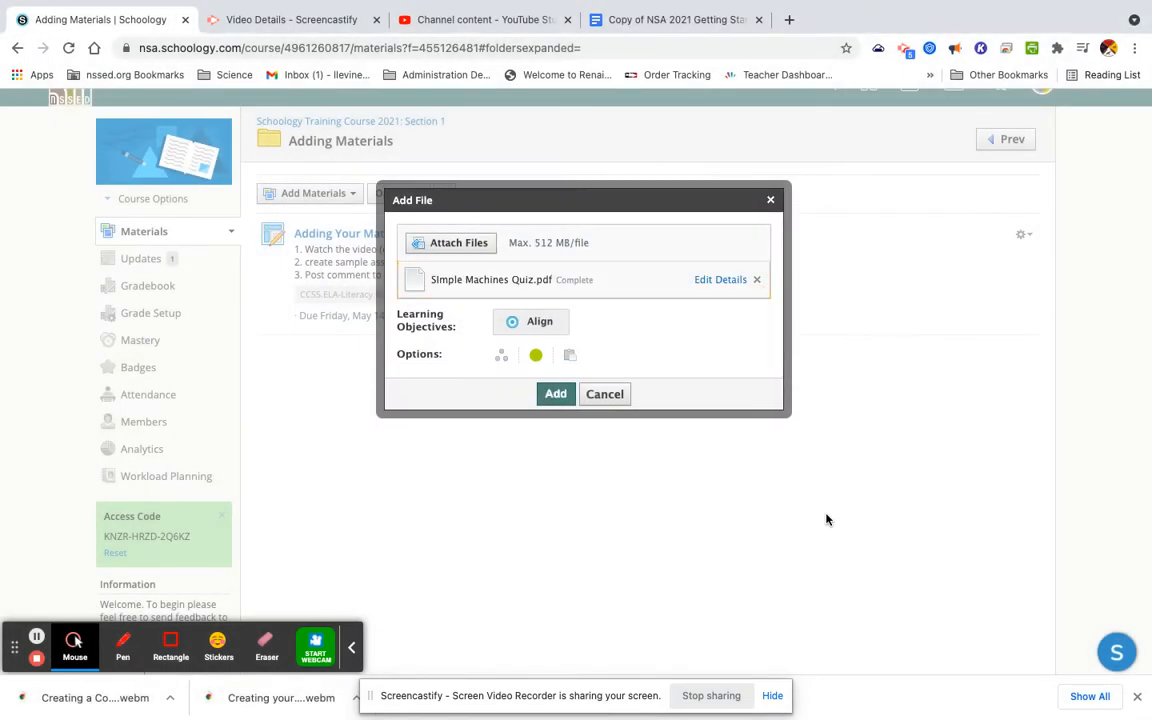
Start aligning learning objectives to the file and browse Next Generation Science Standards, Grades (2013), to High School Physical Sciences
{"action": "left_click", "coordinate": [528, 321]}
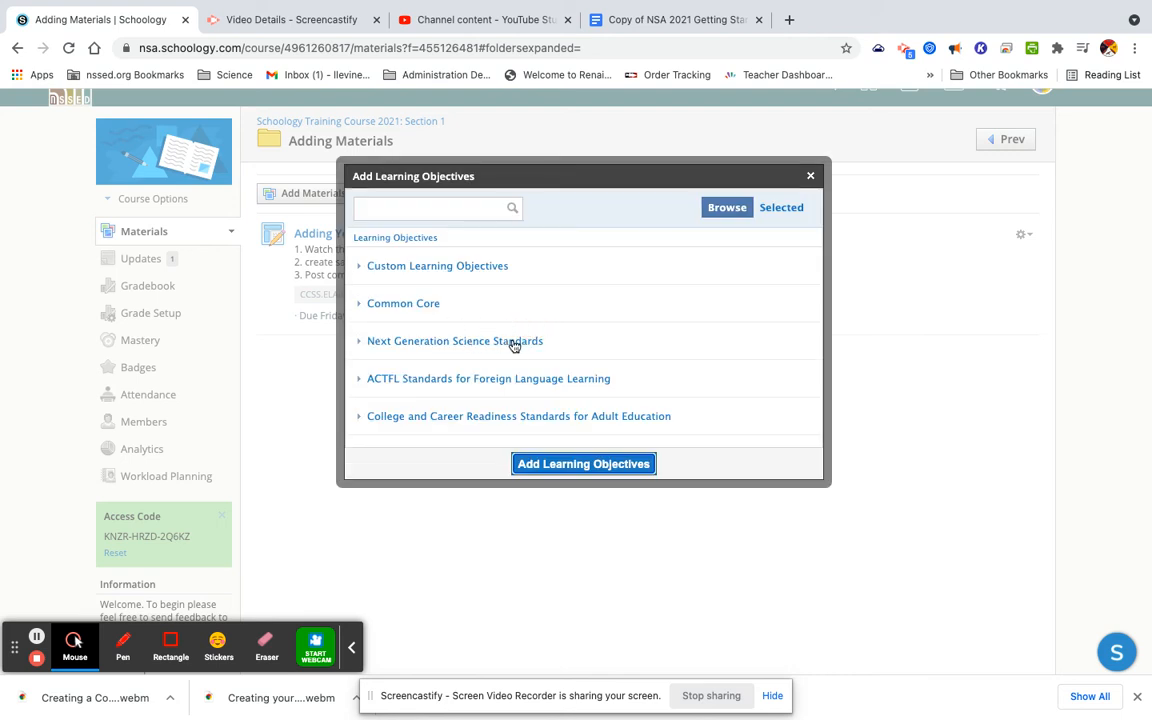
{"action": "left_click", "coordinate": [512, 342]}
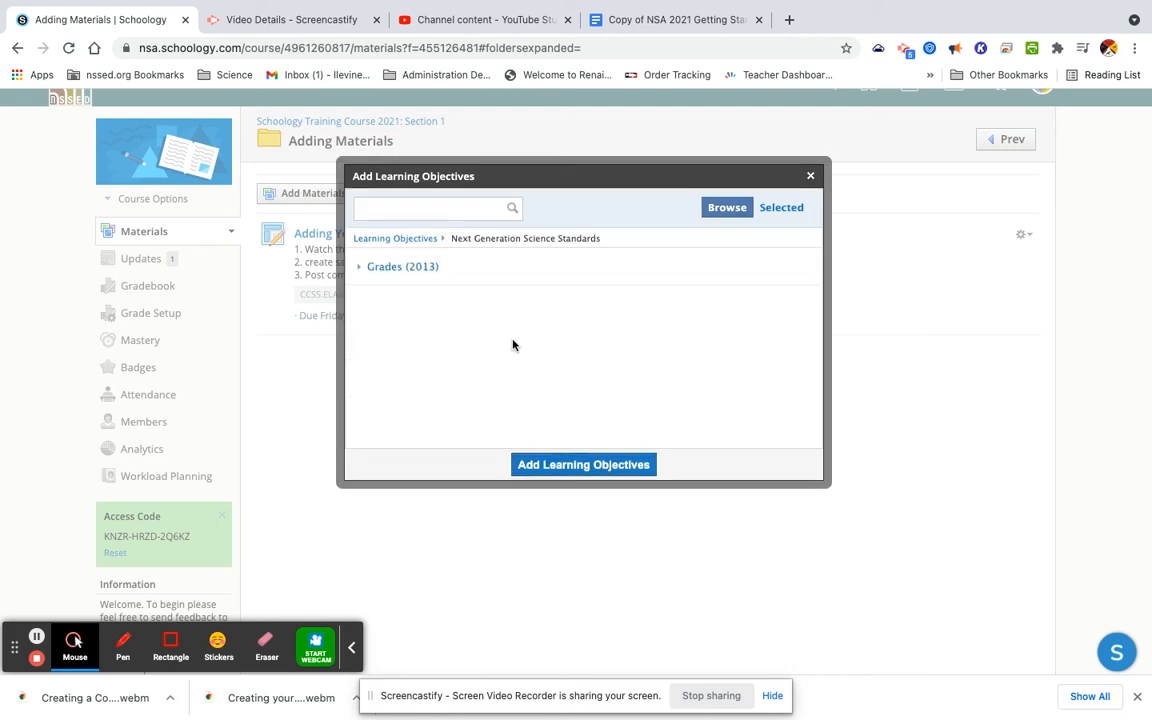
{"action": "left_click", "coordinate": [422, 272]}
{"action": "scroll", "coordinate": [420, 343], "scroll_direction": "down", "scroll_amount": 5}
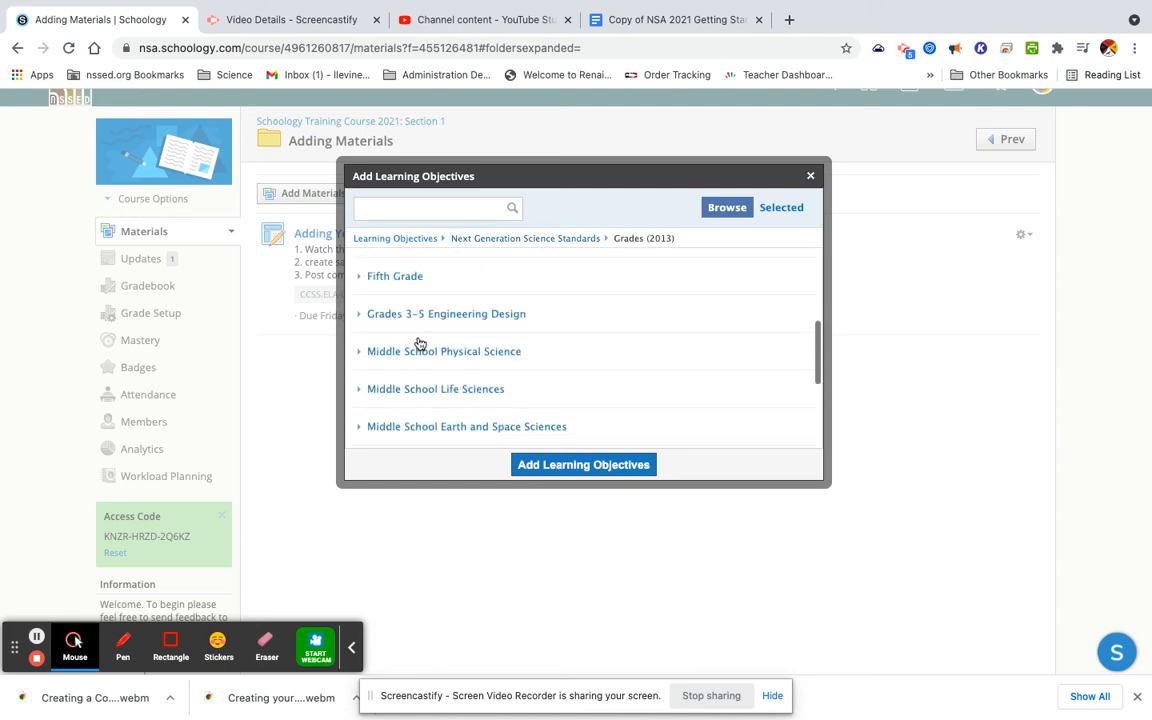
{"action": "left_click", "coordinate": [442, 405]}
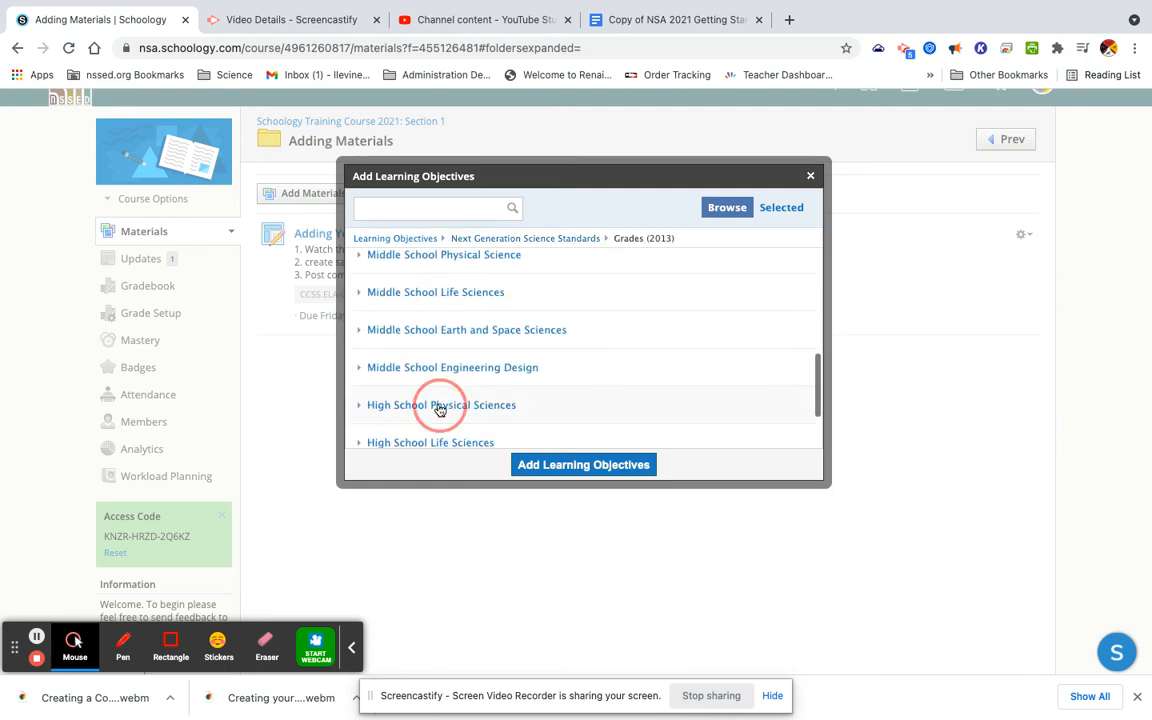
{"action": "scroll", "coordinate": [440, 410], "scroll_direction": "down", "scroll_amount": 1}
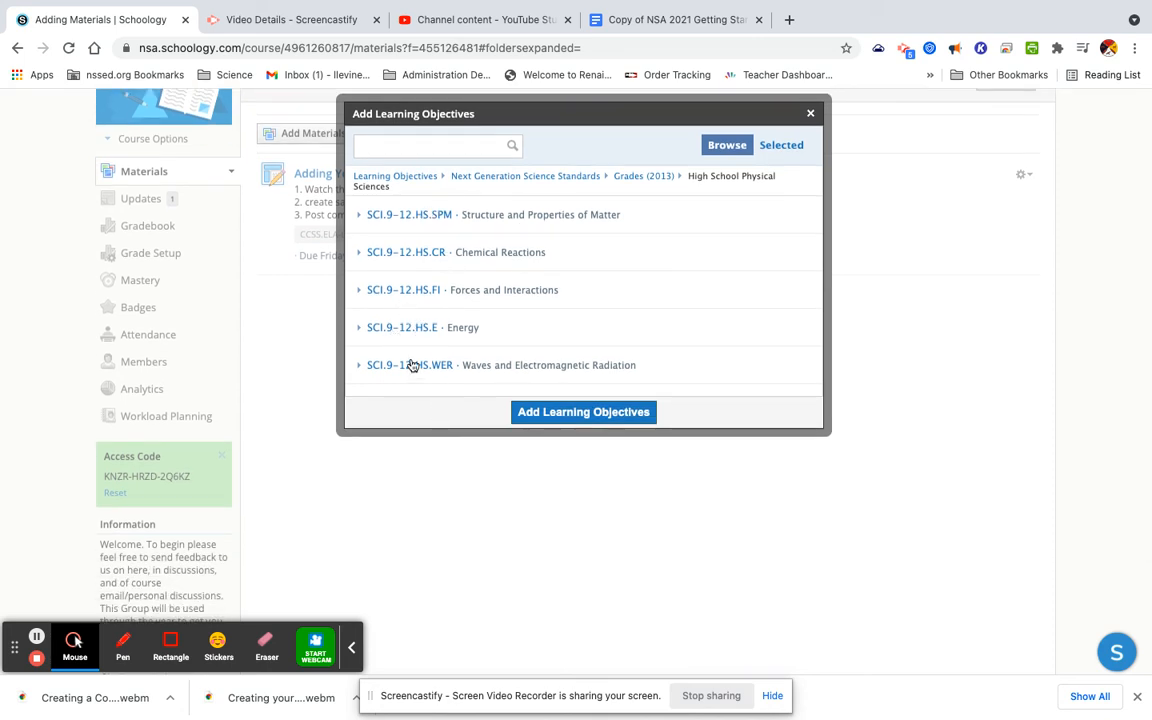
Align the file to SCI.9-12.HS-PS1-1 under Structure and Properties of Matter and add it to the folder
{"action": "left_click", "coordinate": [415, 216]}
{"action": "left_click", "coordinate": [392, 276]}
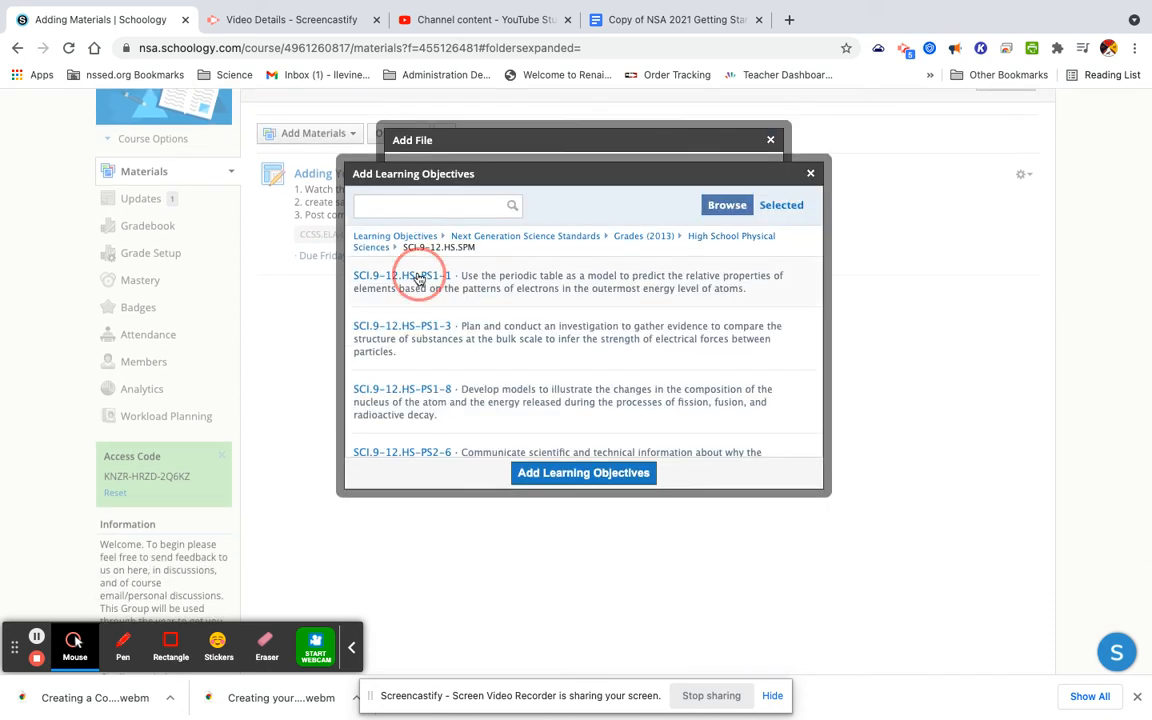
{"action": "left_click", "coordinate": [580, 474]}
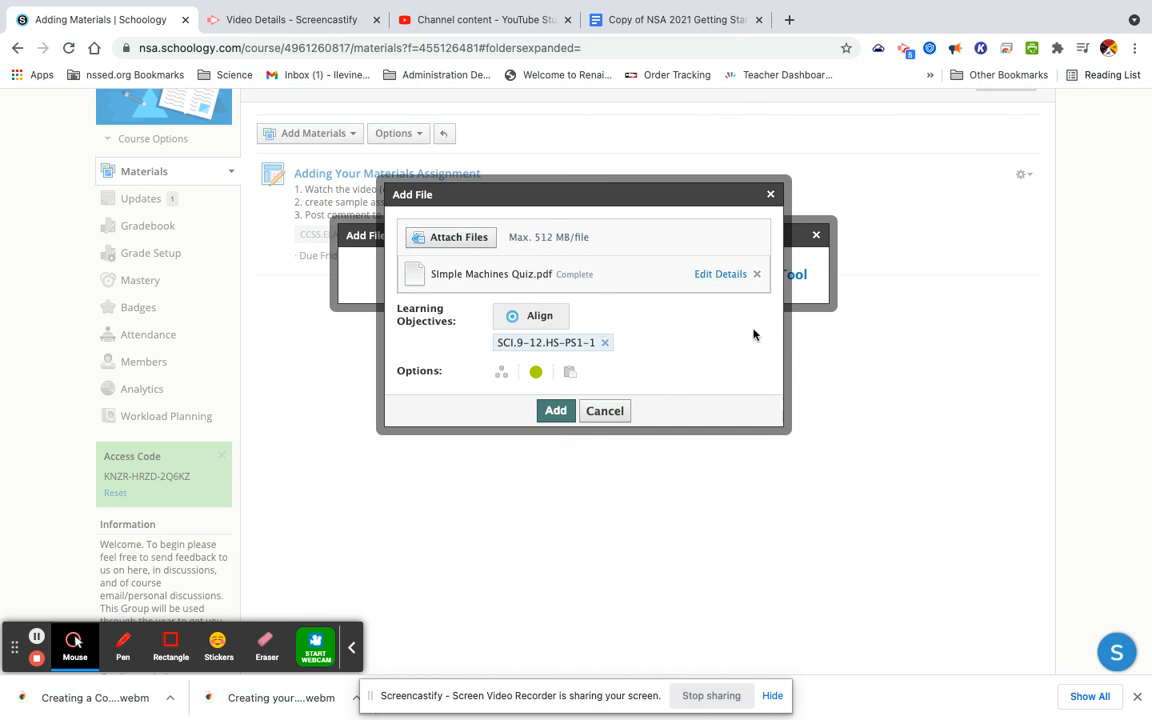
{"action": "left_click", "coordinate": [552, 411]}
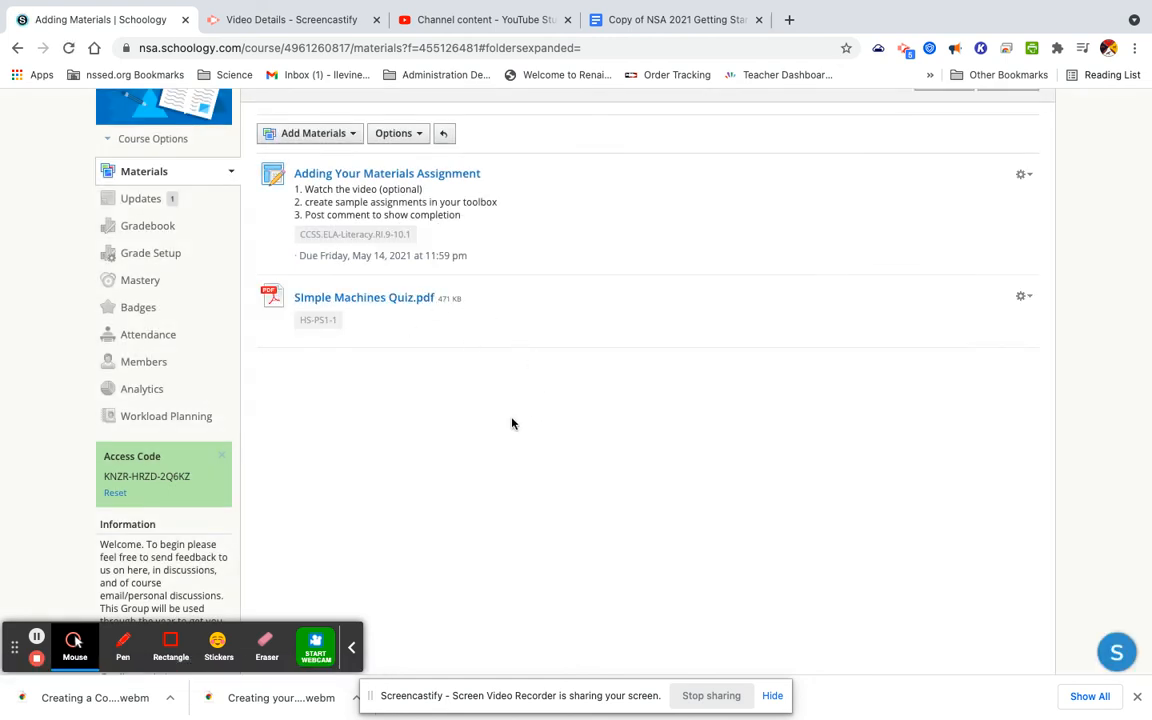
{"action": "scroll", "coordinate": [512, 420], "scroll_direction": "up", "scroll_amount": 2}
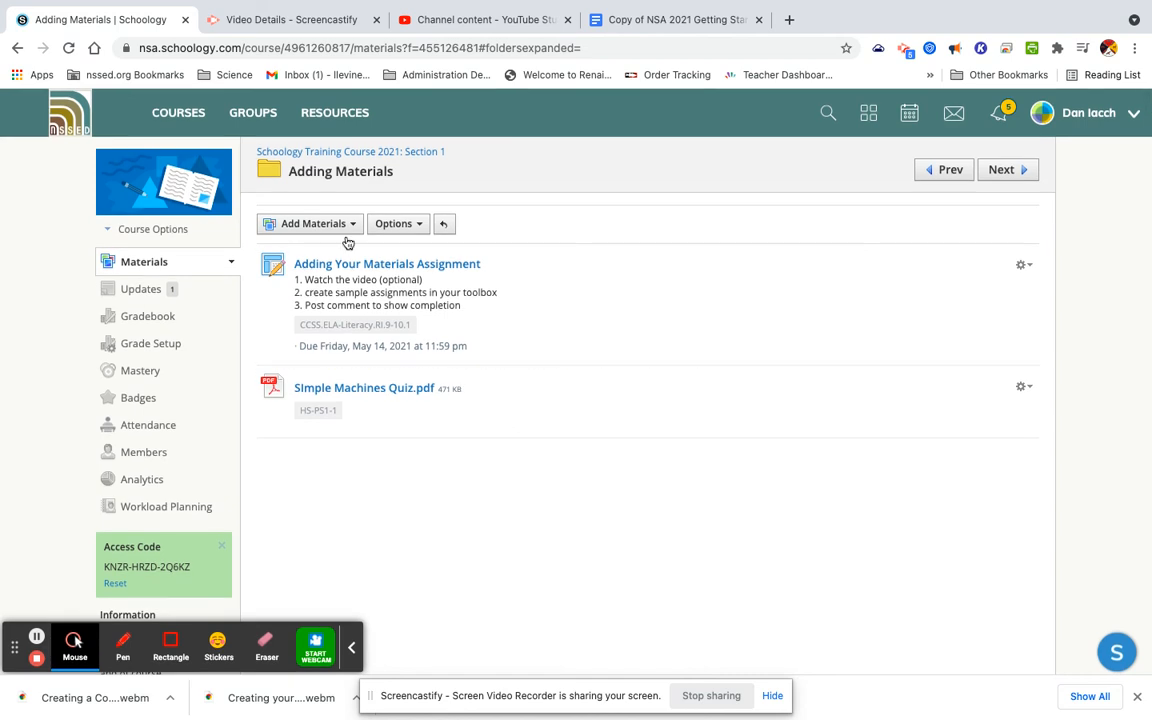
{"action": "left_click", "coordinate": [312, 223]}
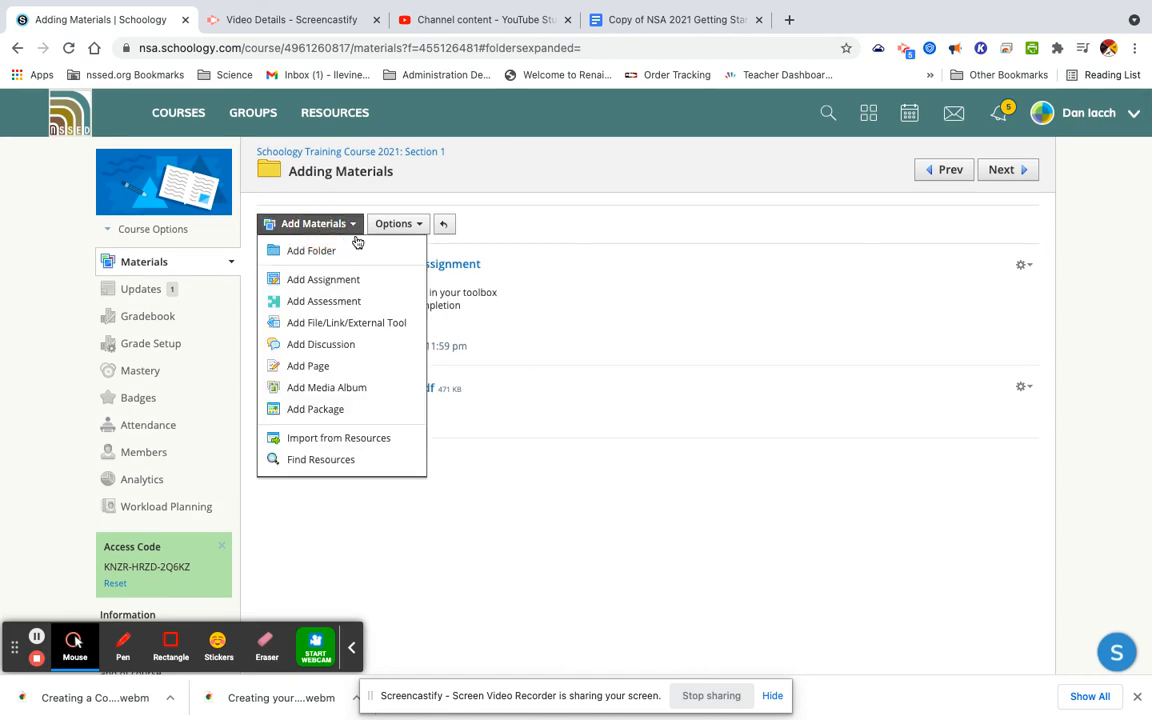
{"action": "left_click", "coordinate": [591, 540]}
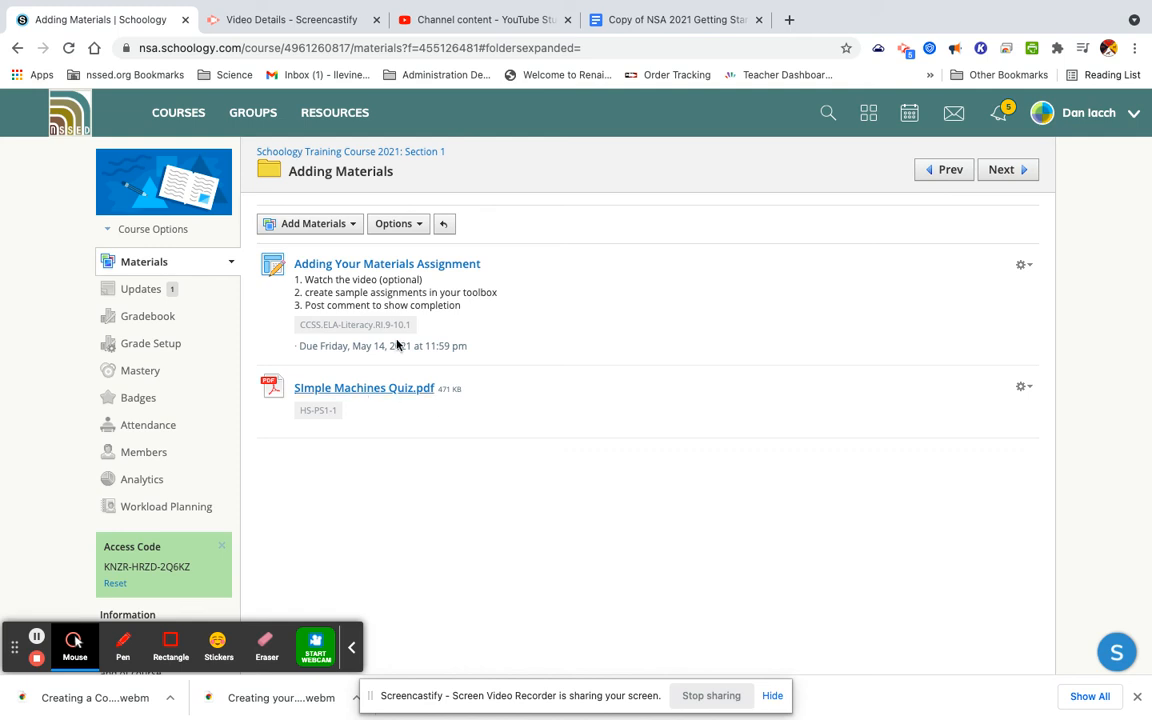
Save a copy of SImple Machines Quiz.pdf to Resources, in the Schoology The Beginning collection's Day 1: Sandbox &amp; Basics folder
{"action": "left_click", "coordinate": [1023, 387]}
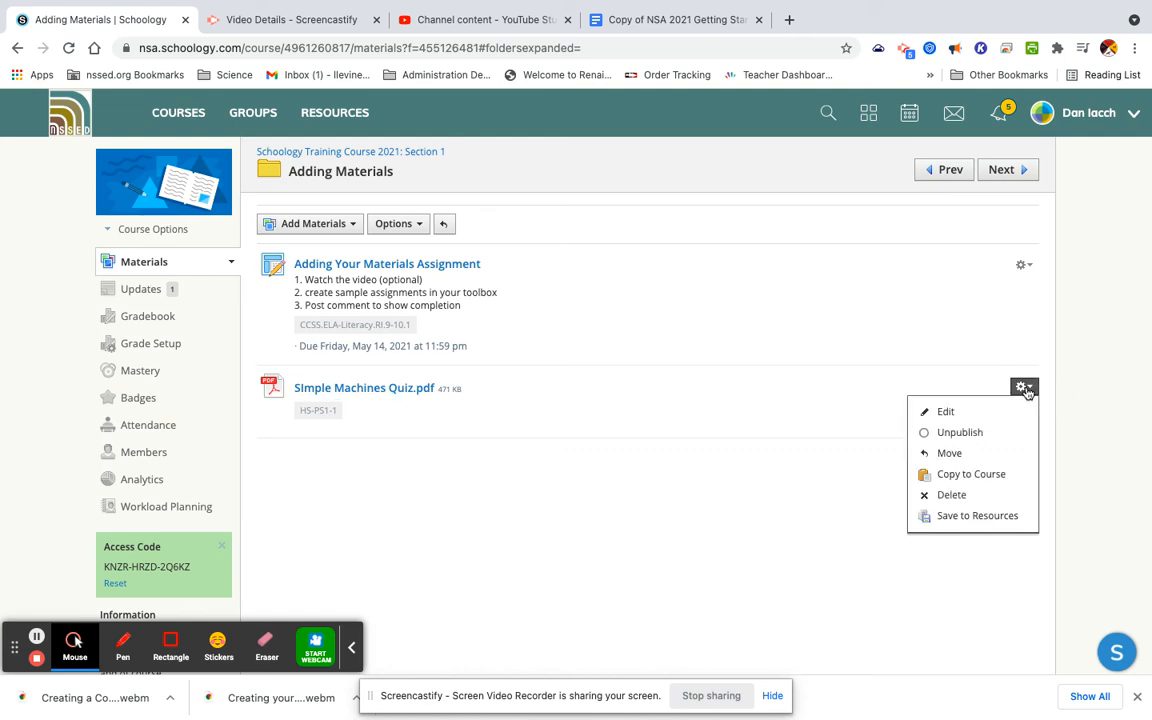
{"action": "left_click", "coordinate": [957, 515]}
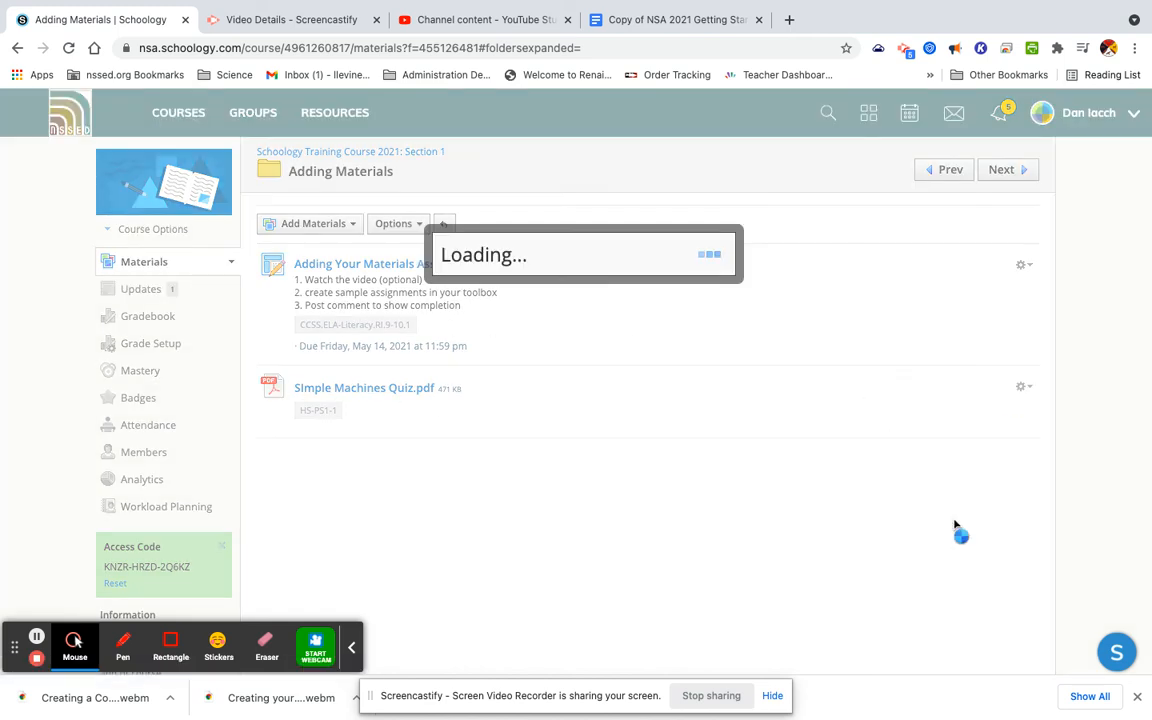
{"action": "left_click", "coordinate": [587, 240]}
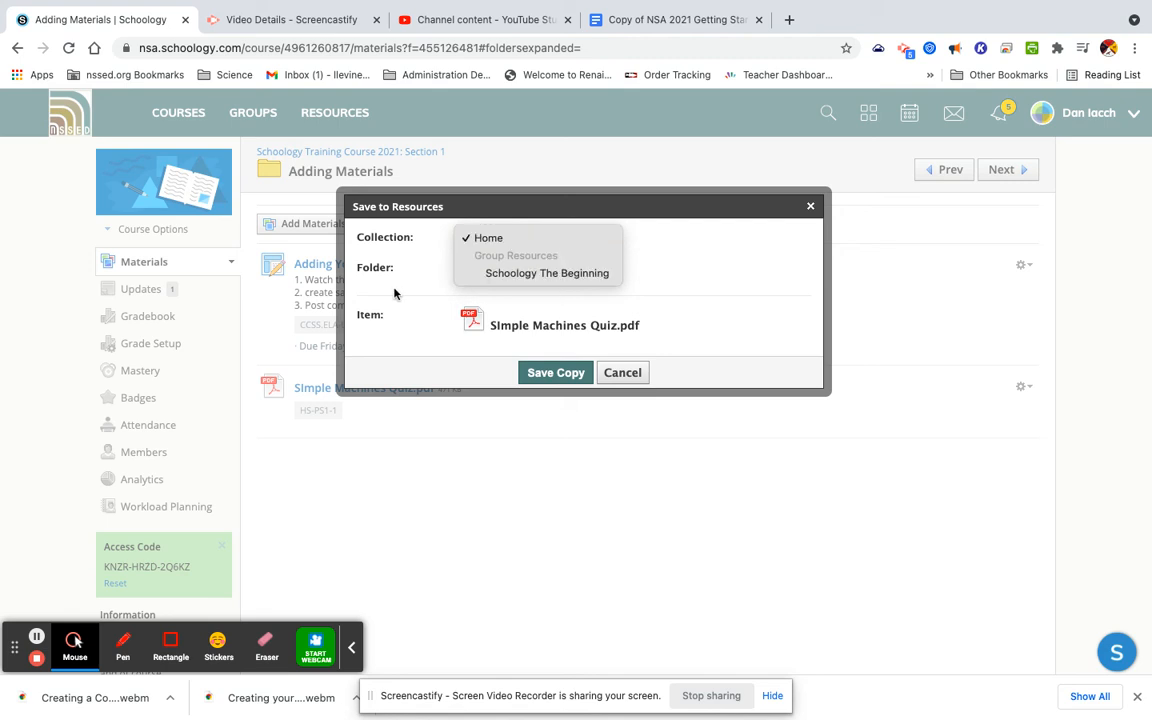
{"action": "left_click", "coordinate": [527, 275]}
{"action": "left_click", "coordinate": [533, 270]}
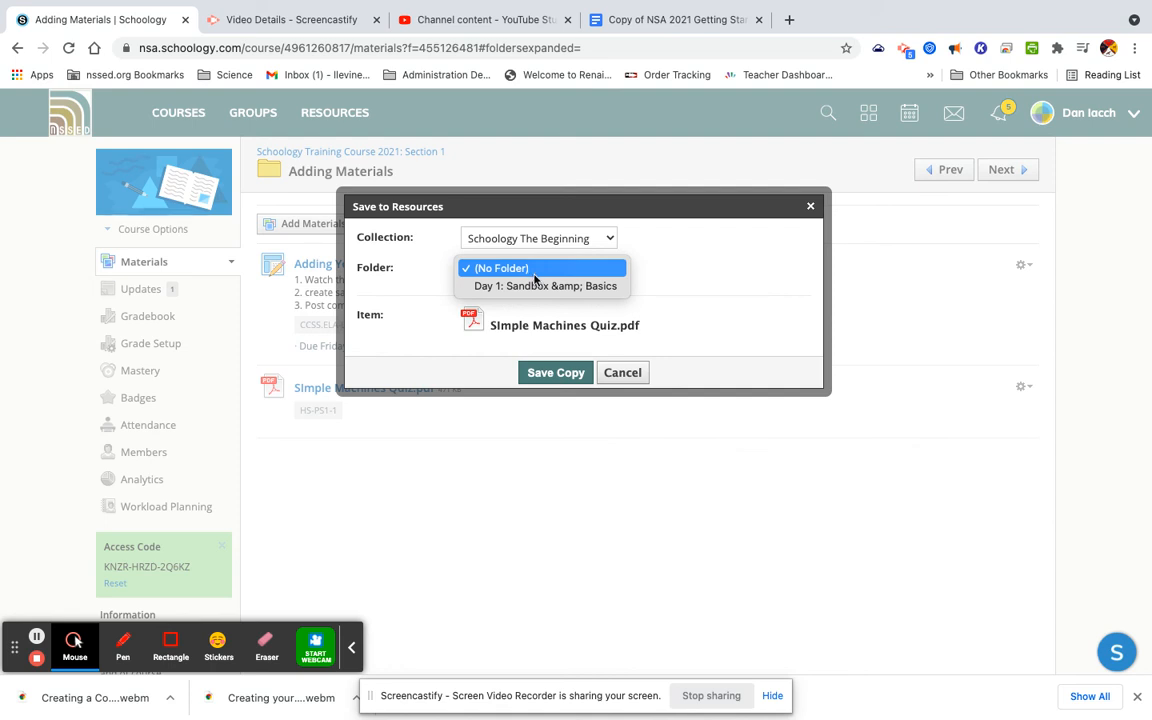
{"action": "left_click", "coordinate": [540, 287]}
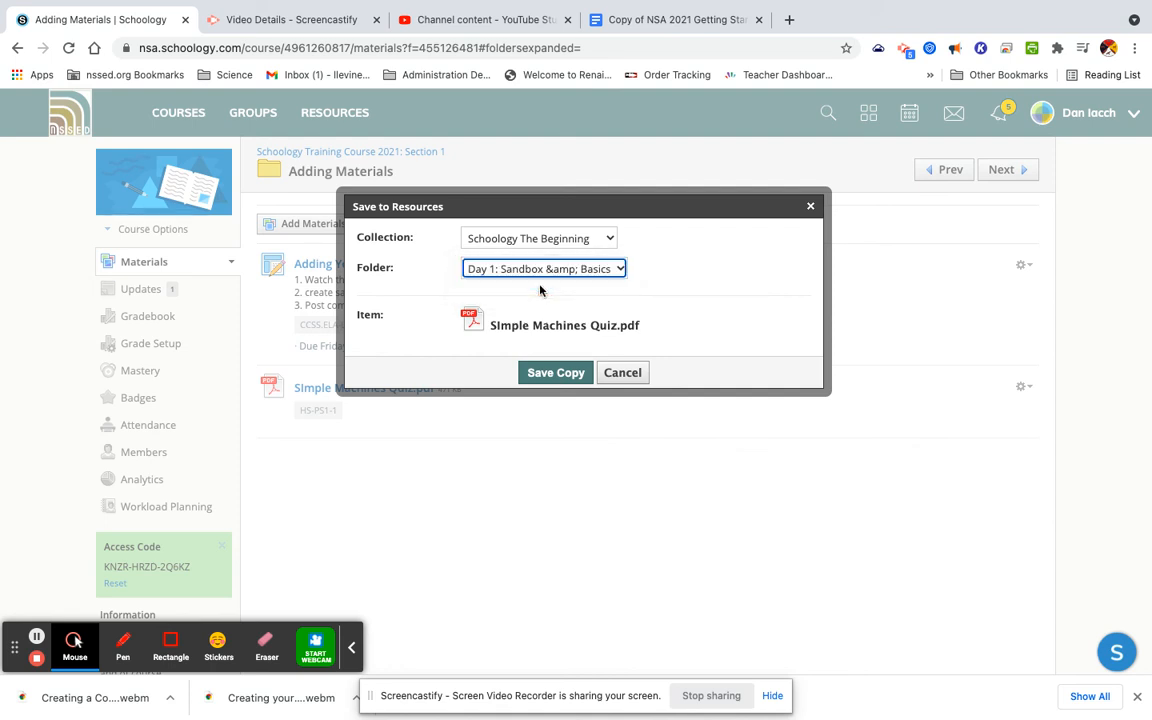
{"action": "left_click", "coordinate": [560, 373]}
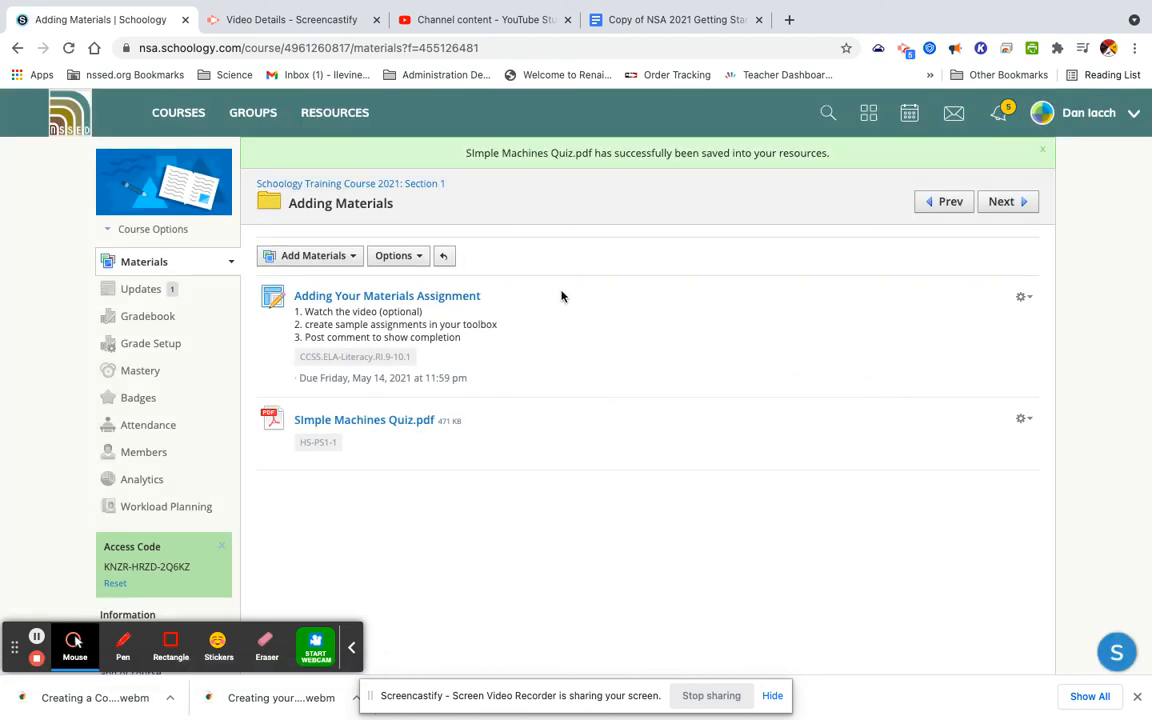
Add a link material titled "sample" to the folder, using the copied Google Docs document URL
{"action": "left_click", "coordinate": [337, 257]}
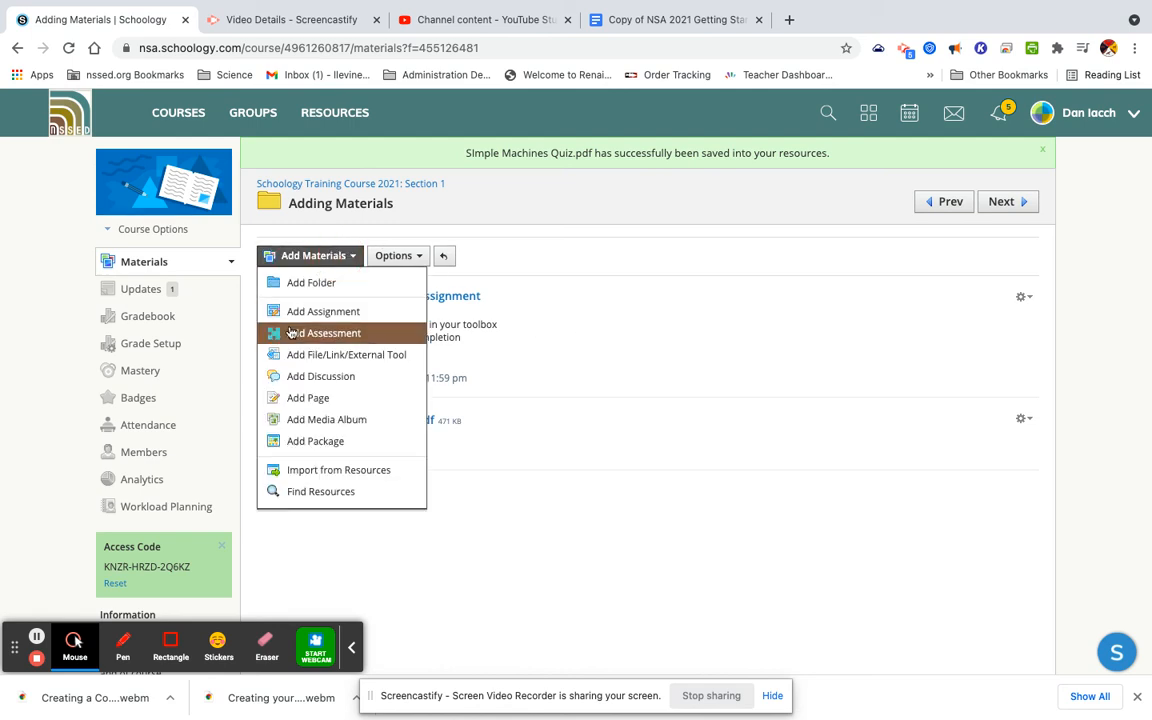
{"action": "left_click", "coordinate": [394, 356]}
{"action": "left_click", "coordinate": [591, 272]}
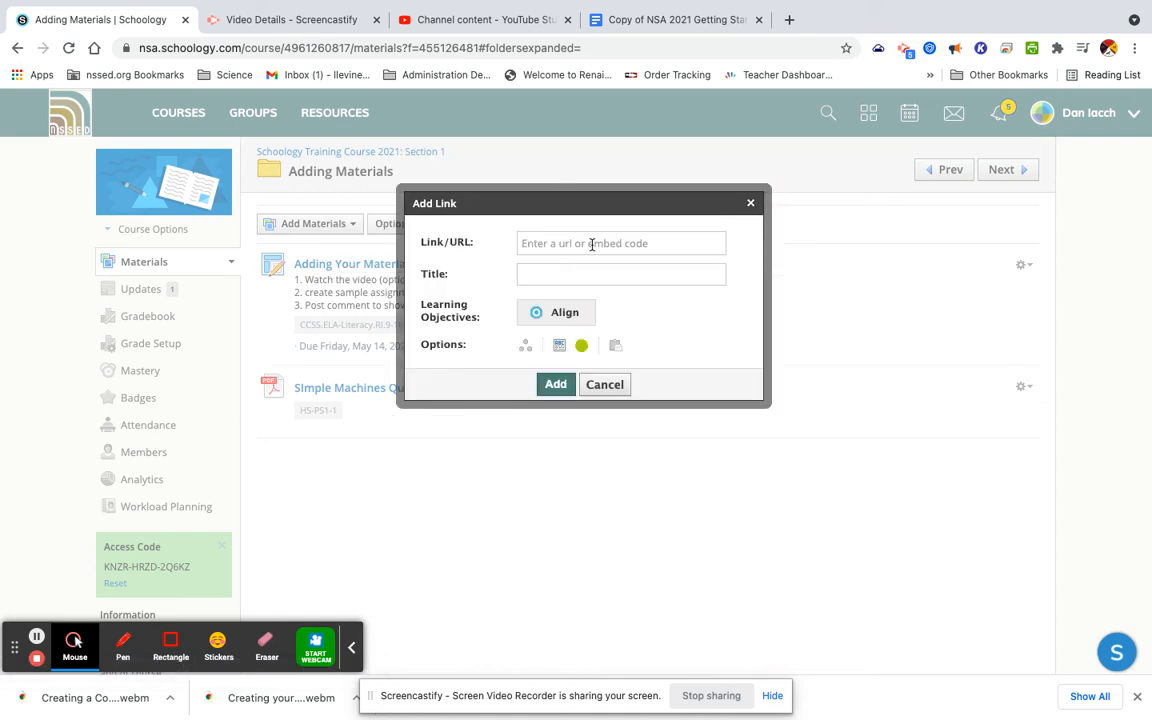
{"action": "left_click", "coordinate": [591, 244]}
{"action": "right_click", "coordinate": [591, 244]}
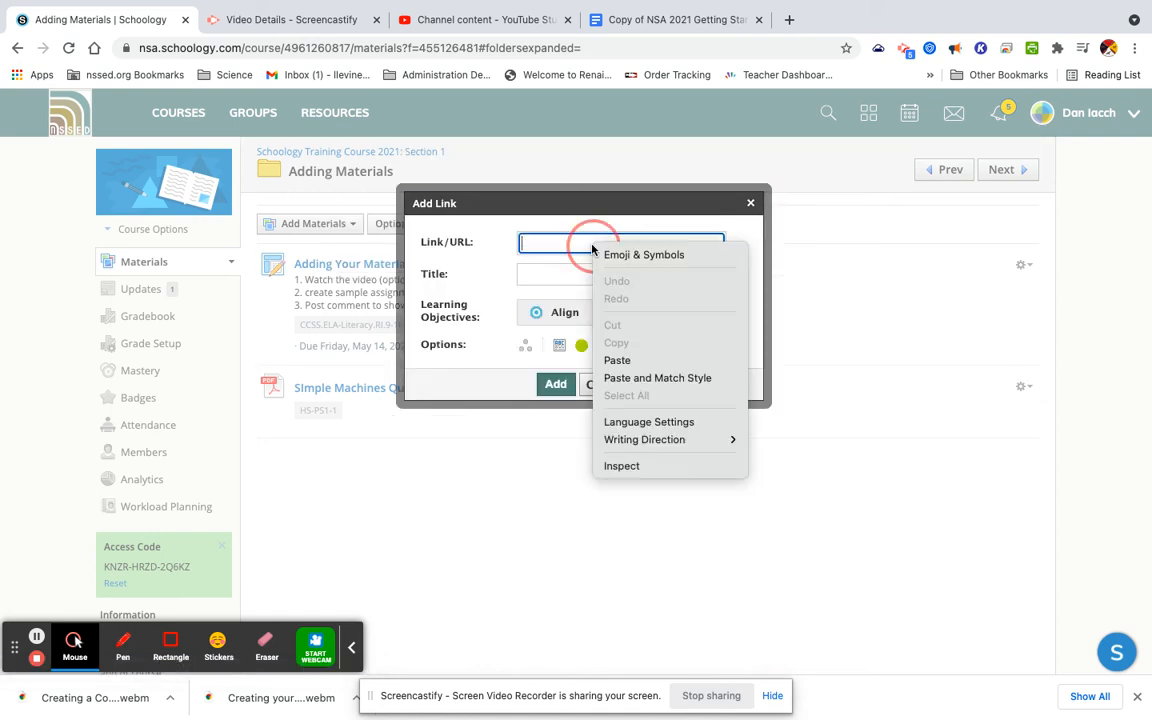
{"action": "left_click", "coordinate": [616, 360]}
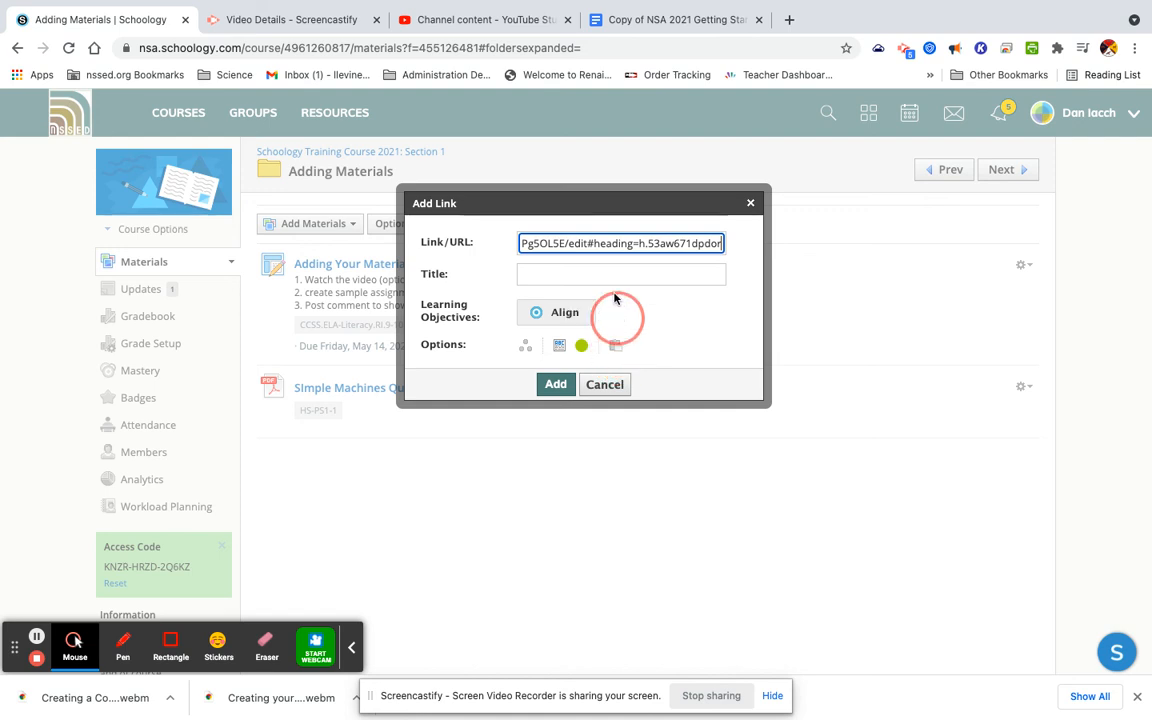
{"action": "left_click", "coordinate": [640, 276]}
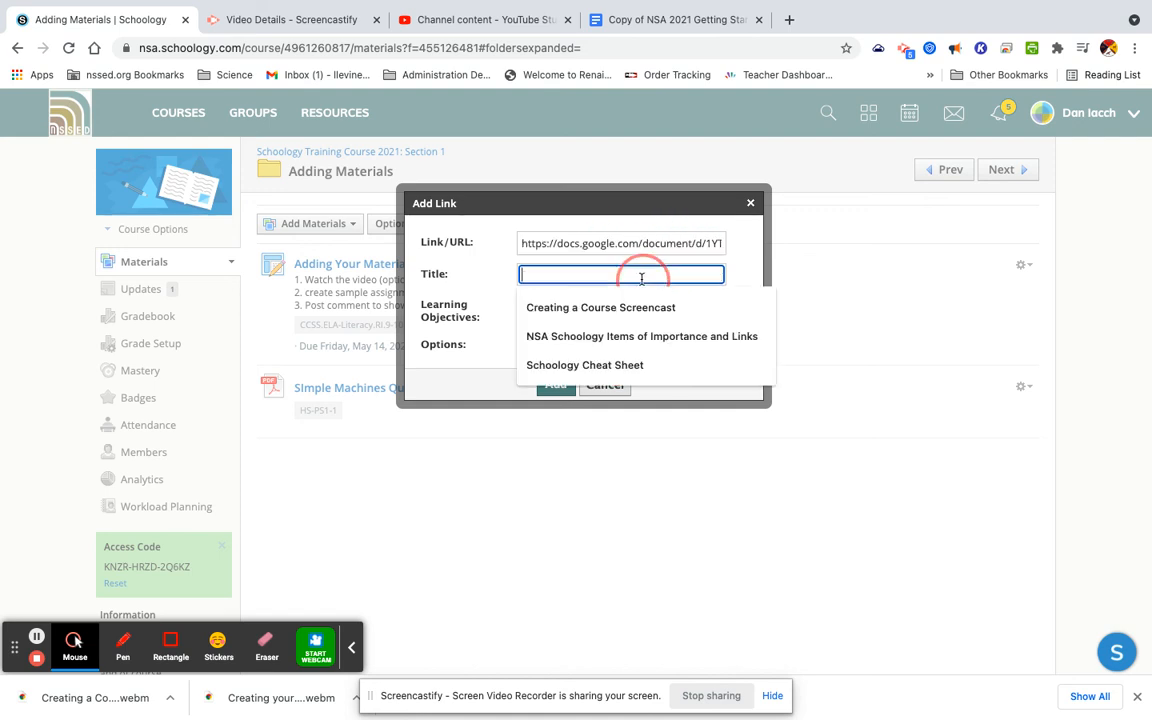
{"action": "type", "text": "sample"}
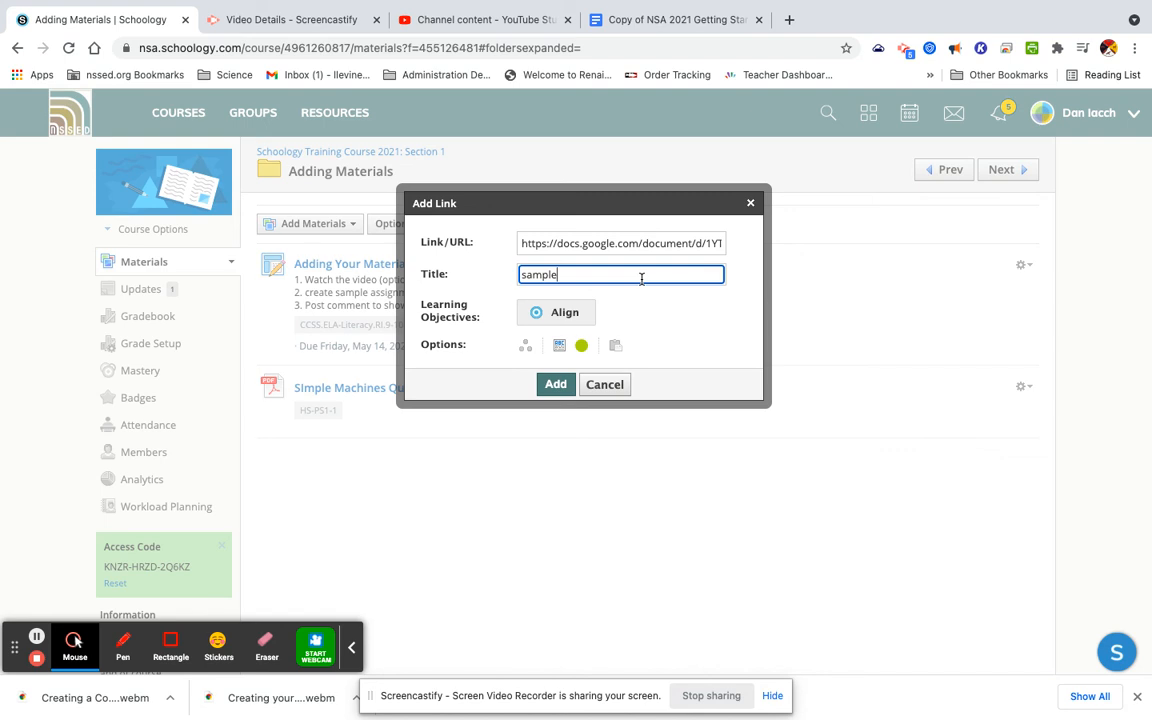
{"action": "left_click", "coordinate": [555, 384]}
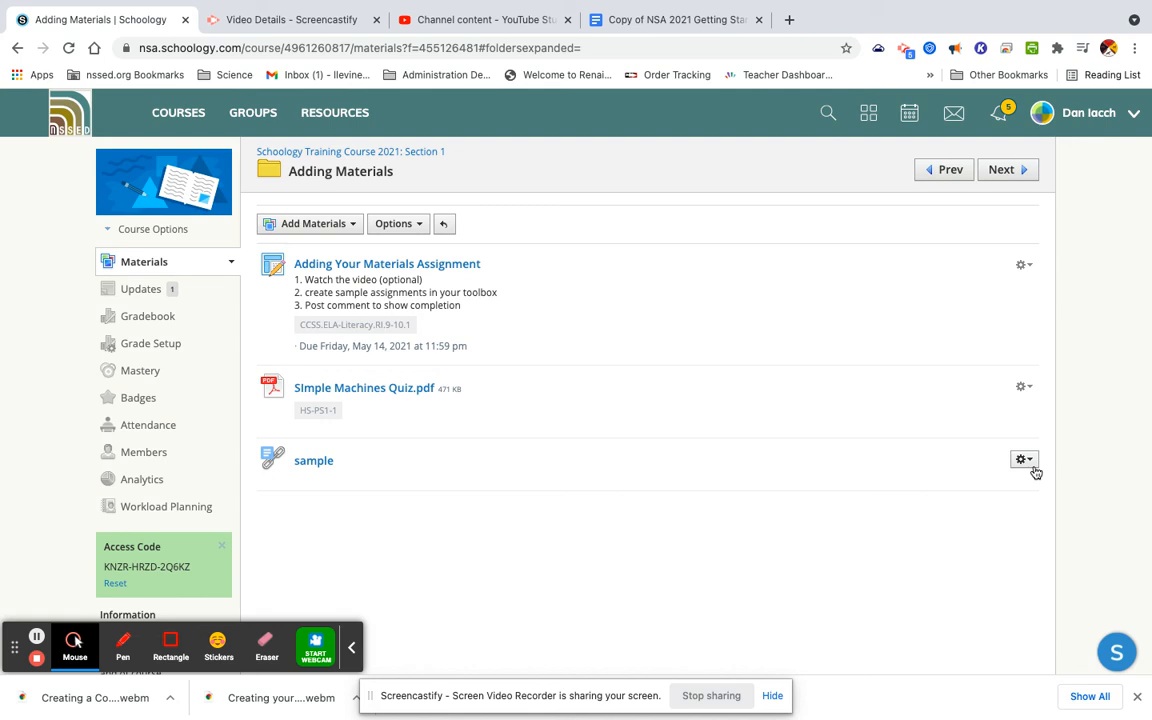
Start a new discussion in the folder with the title "sample" and the description "sample"
{"action": "left_click", "coordinate": [330, 223]}
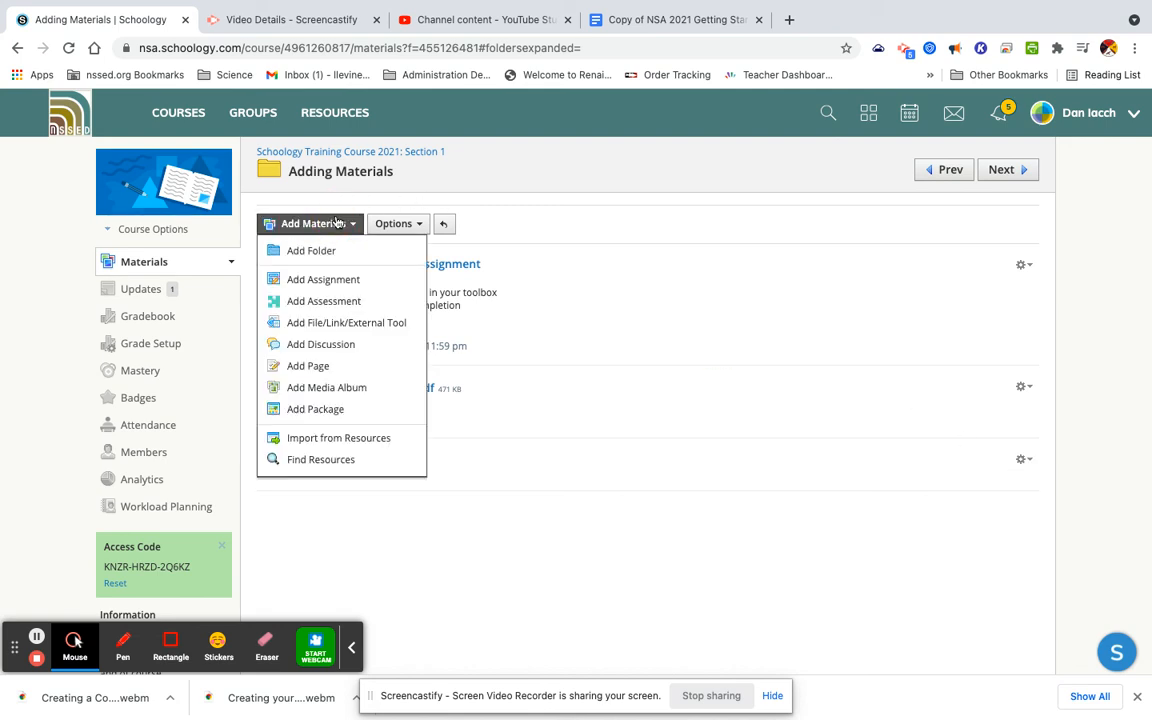
{"action": "left_click", "coordinate": [361, 345]}
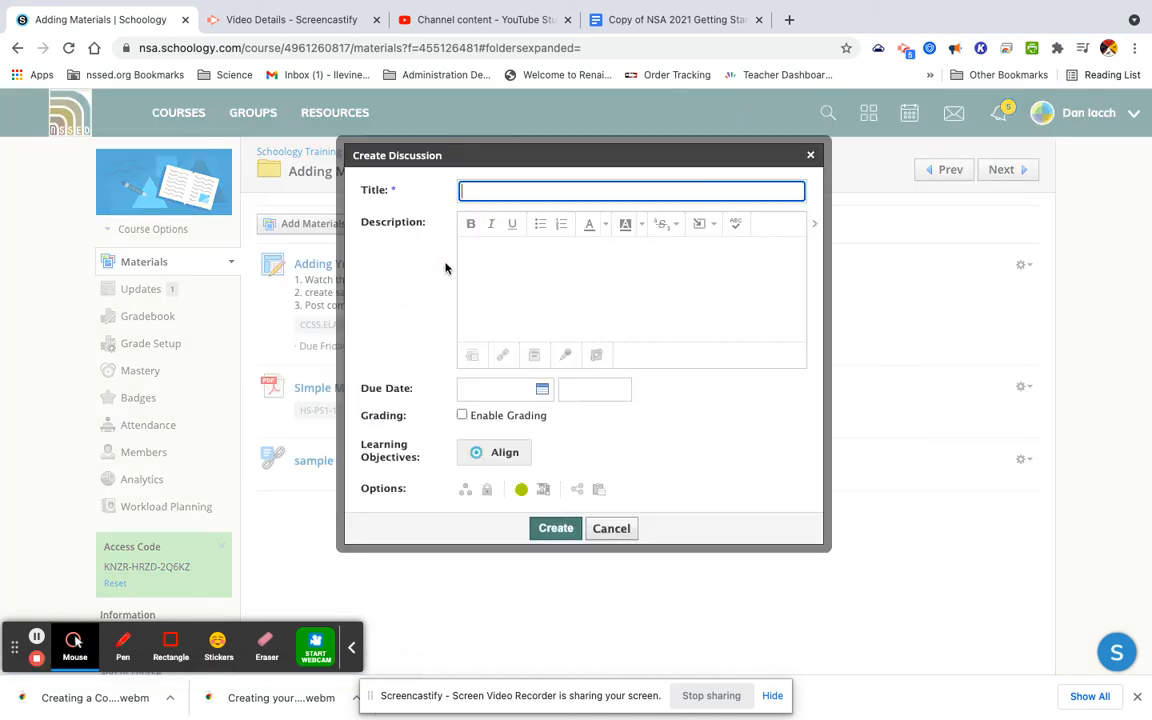
{"action": "type", "text": "sample"}
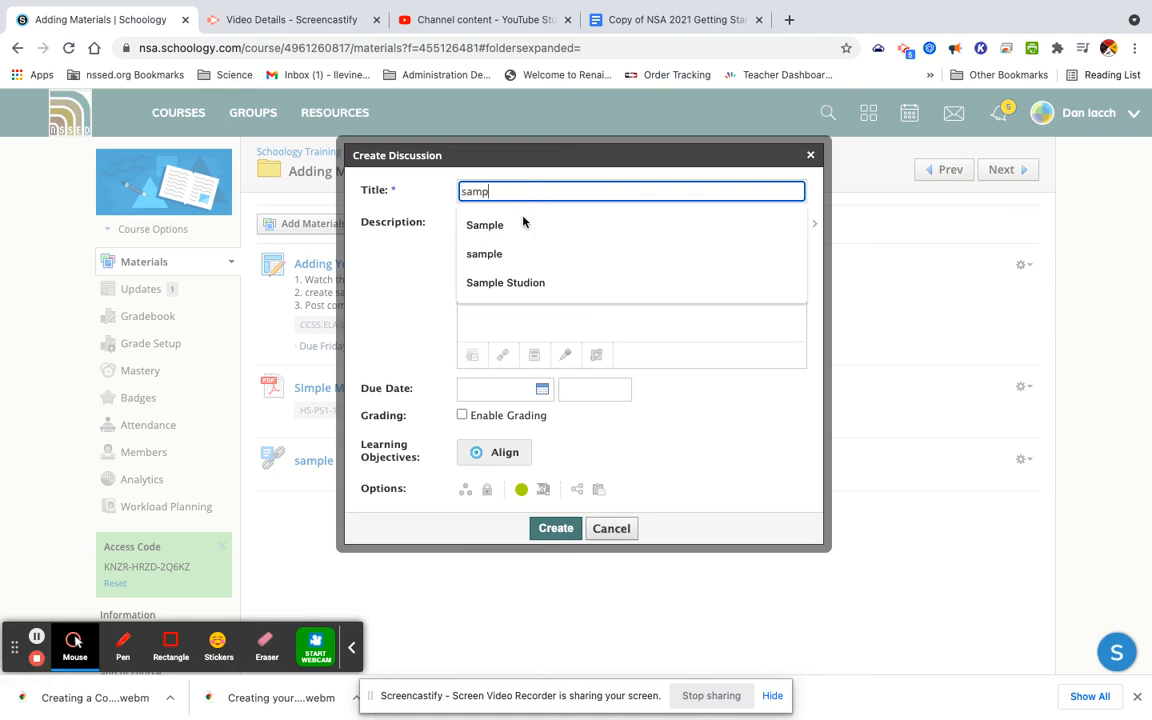
{"action": "key", "text": "Tab"}
{"action": "left_click", "coordinate": [558, 261]}
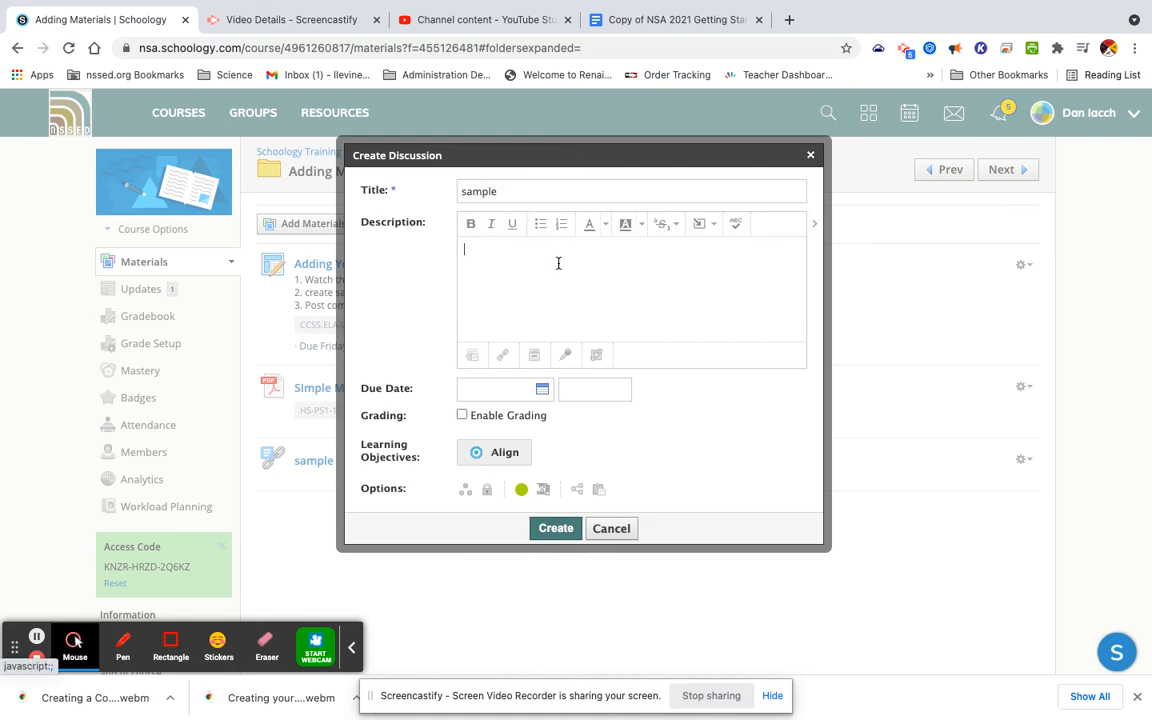
{"action": "type", "text": "sample"}
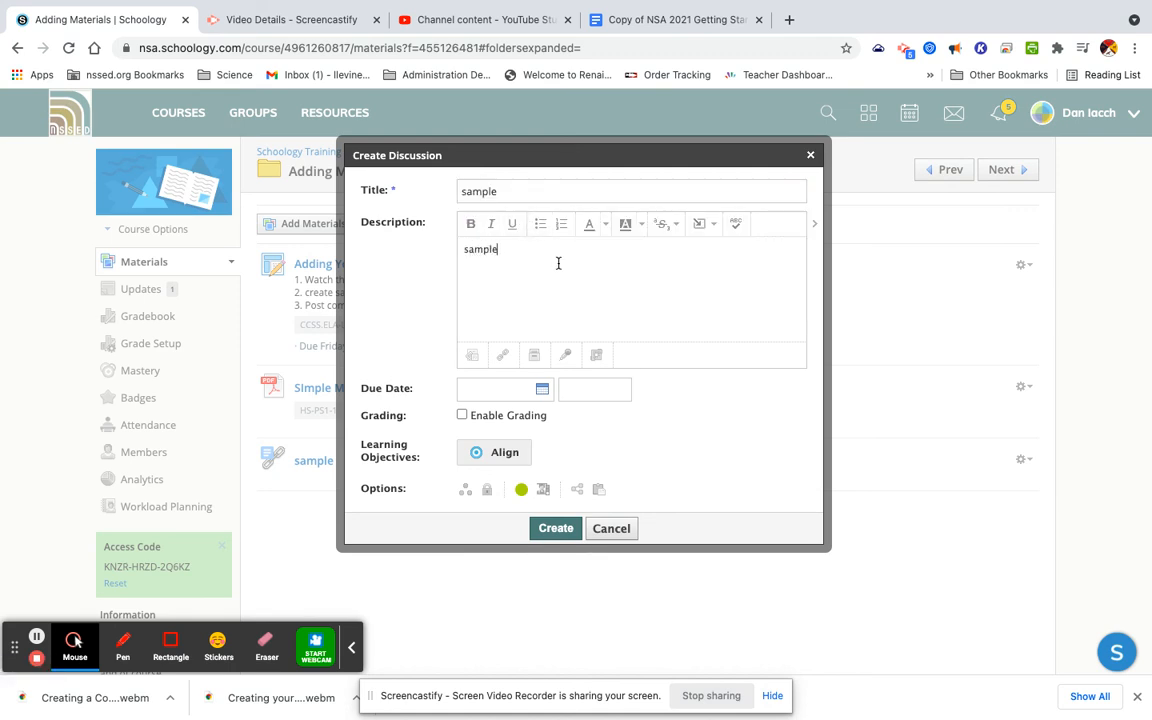
Set the discussion's due date to 5/13/21, enable grading in the partipation category, and create the discussion
{"action": "left_click", "coordinate": [539, 391]}
{"action": "left_click", "coordinate": [597, 505]}
{"action": "left_click", "coordinate": [462, 415]}
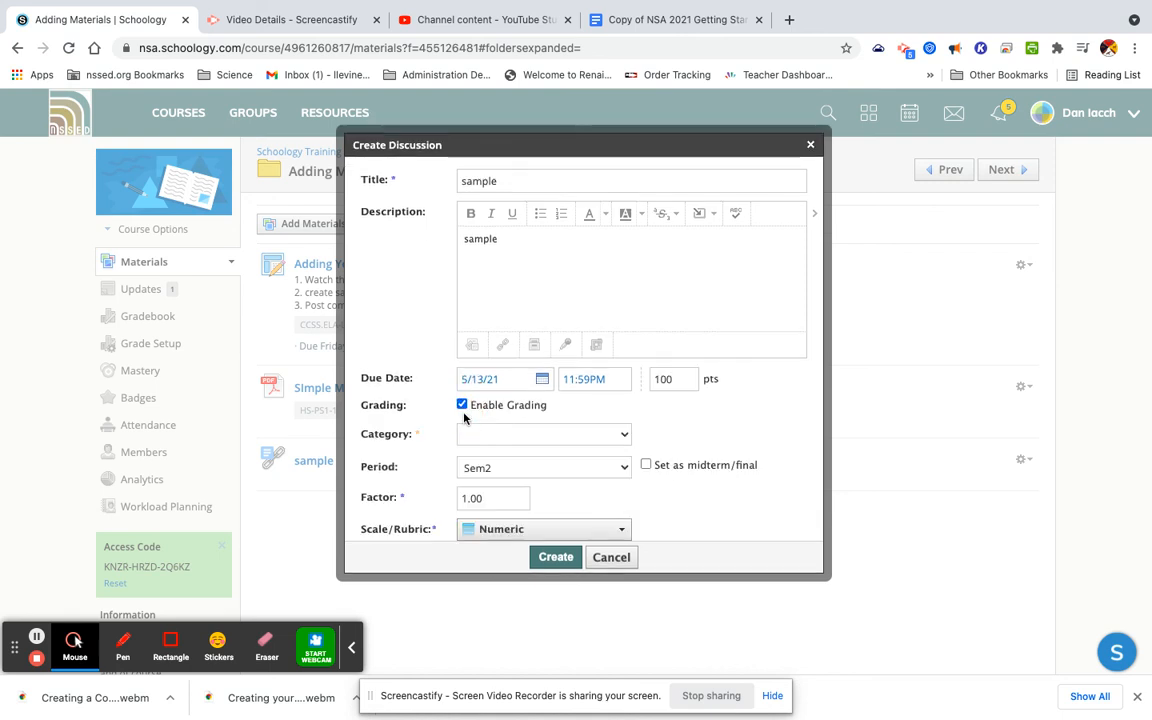
{"action": "left_click", "coordinate": [514, 435]}
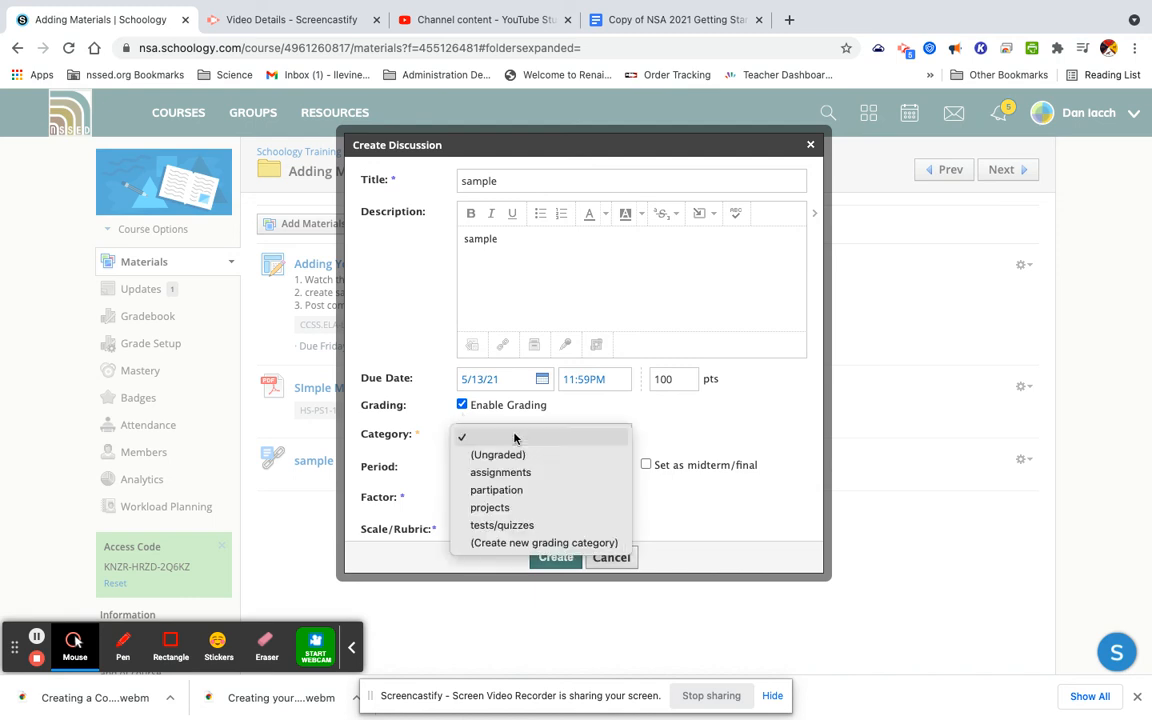
{"action": "left_click", "coordinate": [519, 492]}
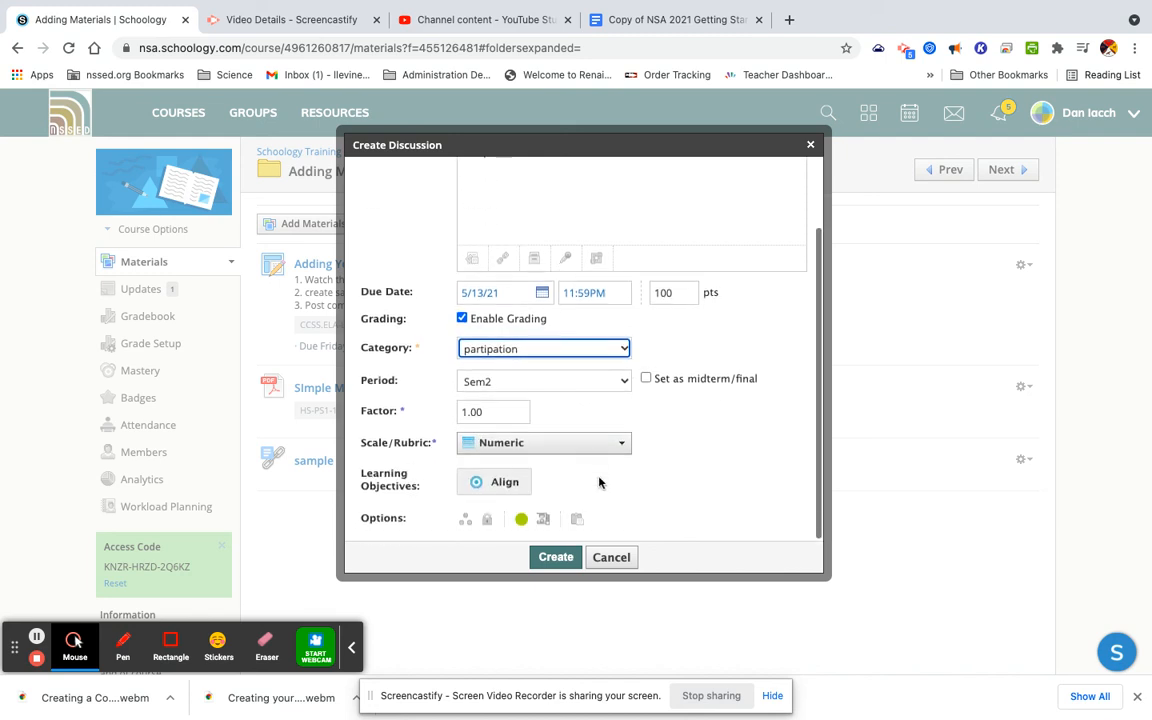
{"action": "scroll", "coordinate": [599, 455], "scroll_direction": "down", "scroll_amount": 1}
{"action": "left_click", "coordinate": [555, 497]}
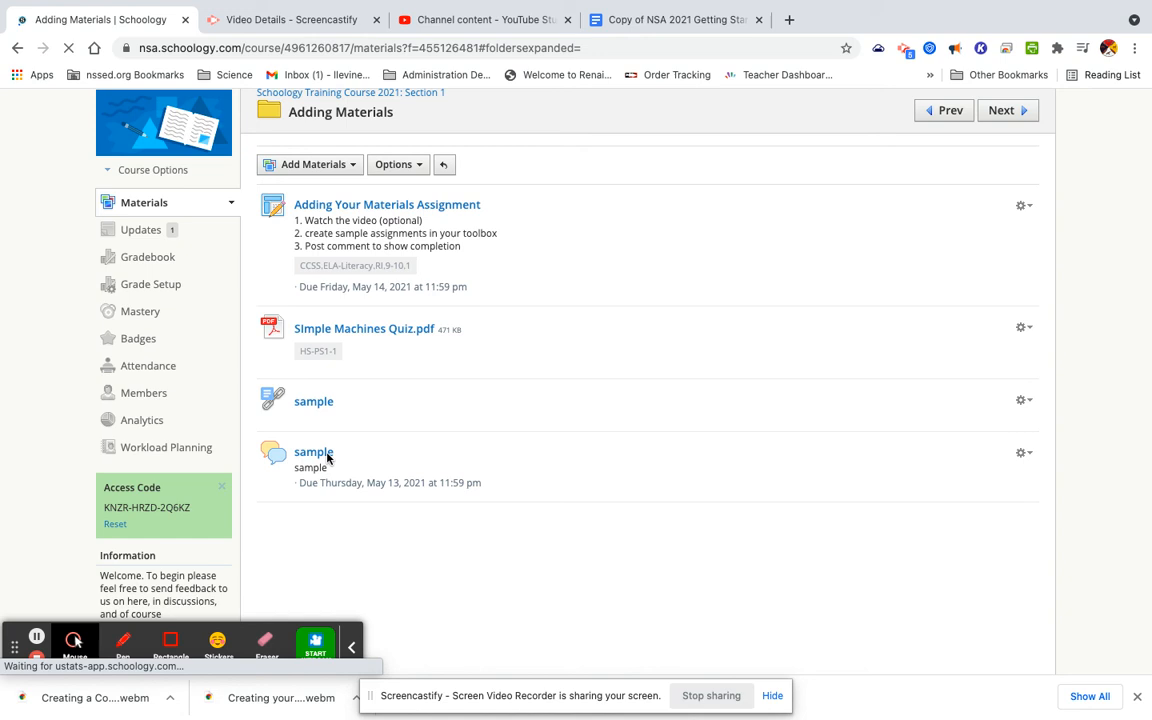
View the sample discussion and its column in the course gradebook, and return to the Adding Materials folder
{"action": "left_click", "coordinate": [307, 456]}
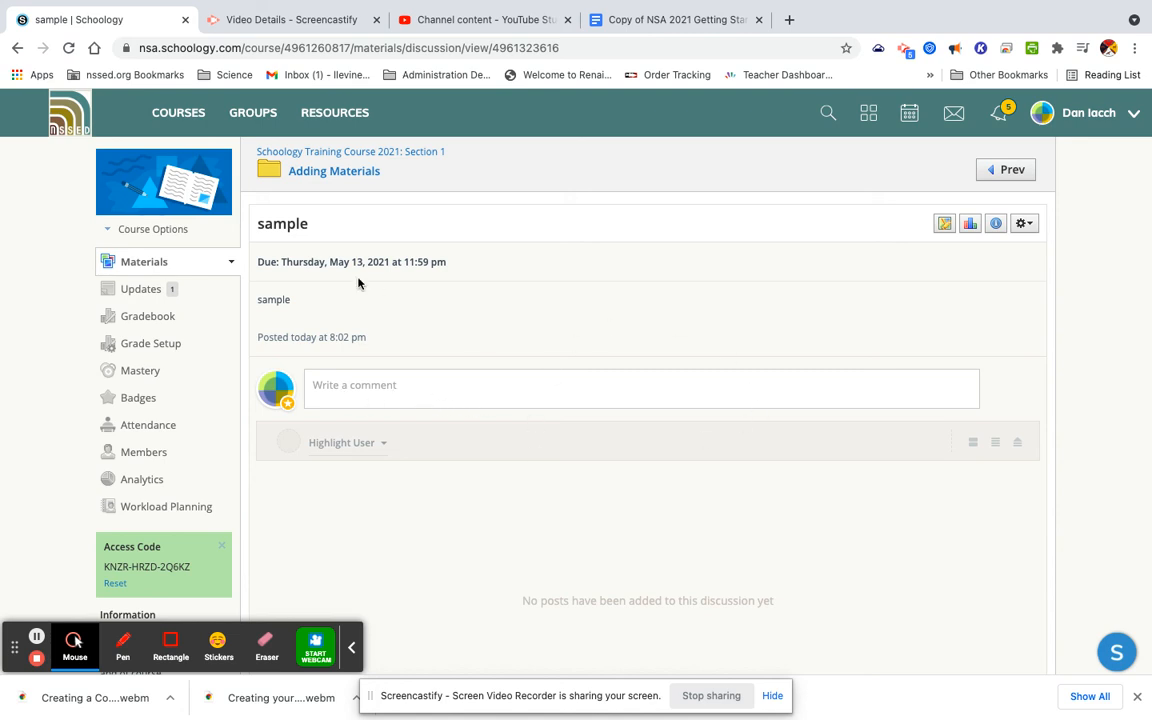
{"action": "left_click", "coordinate": [164, 320]}
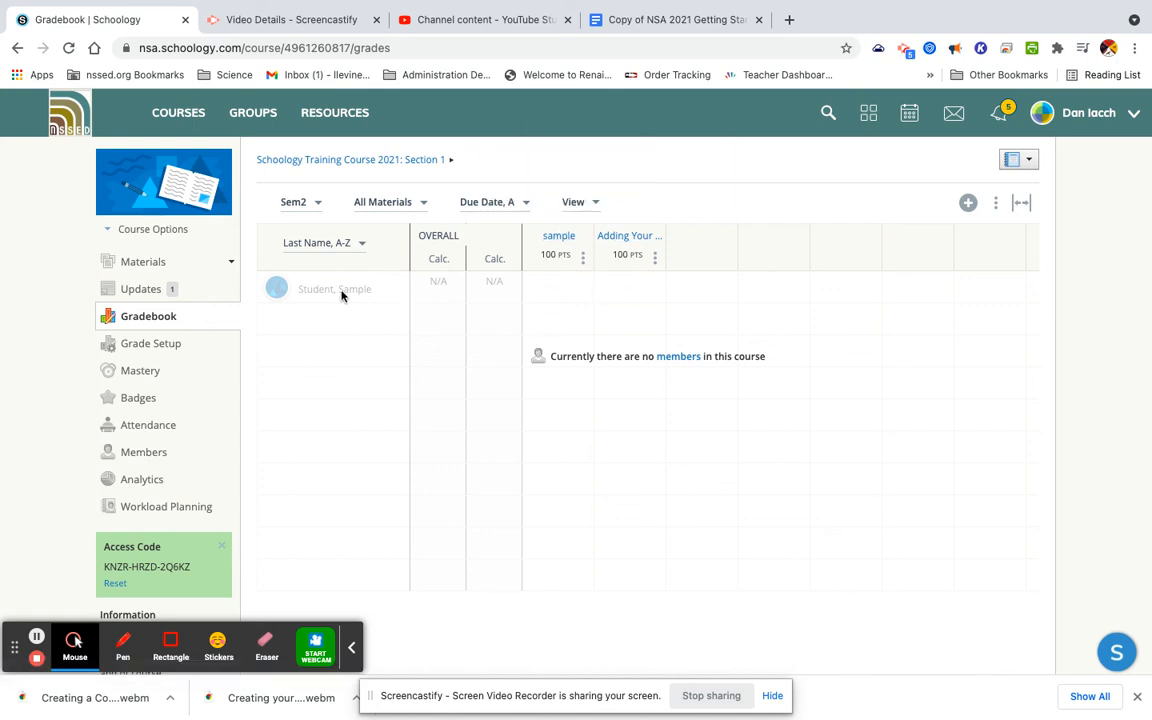
{"action": "left_click", "coordinate": [146, 266]}
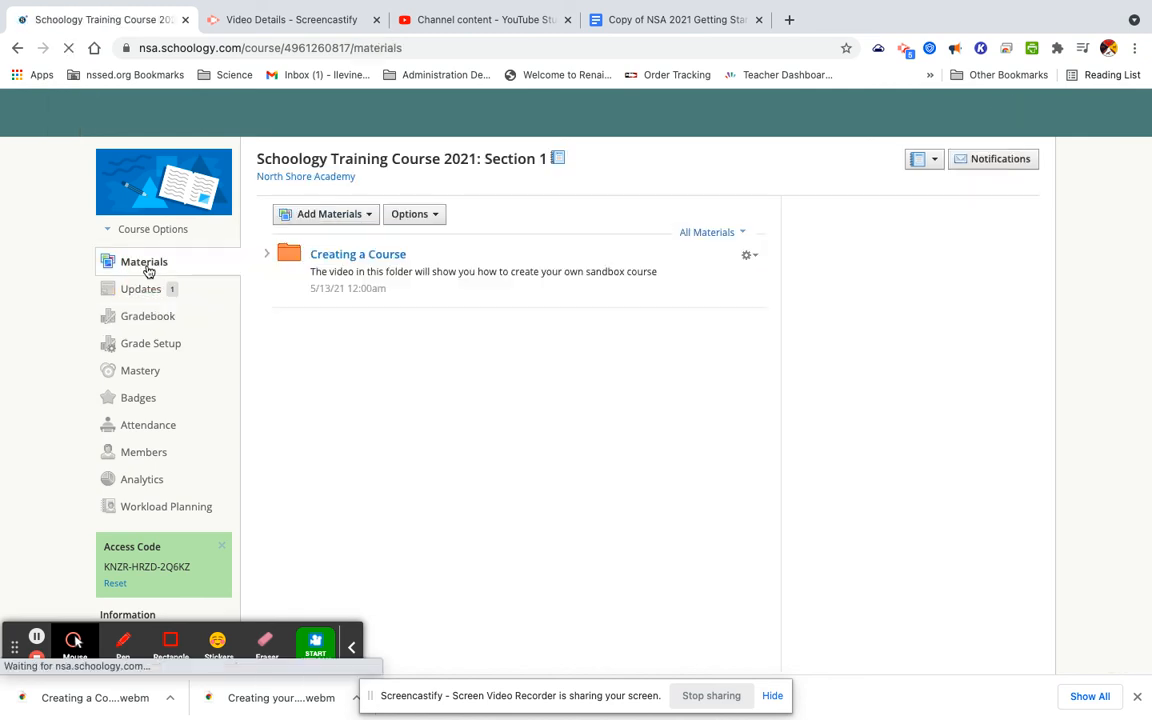
{"action": "scroll", "coordinate": [373, 458], "scroll_direction": "down", "scroll_amount": 2}
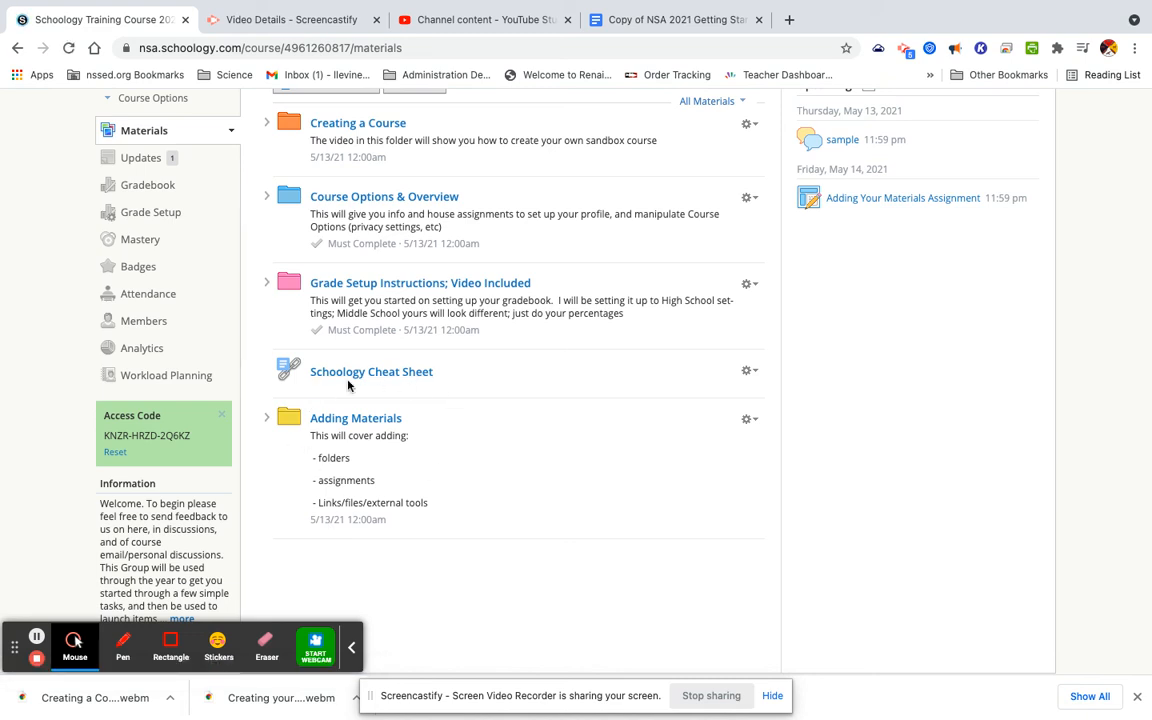
{"action": "left_click", "coordinate": [377, 422]}
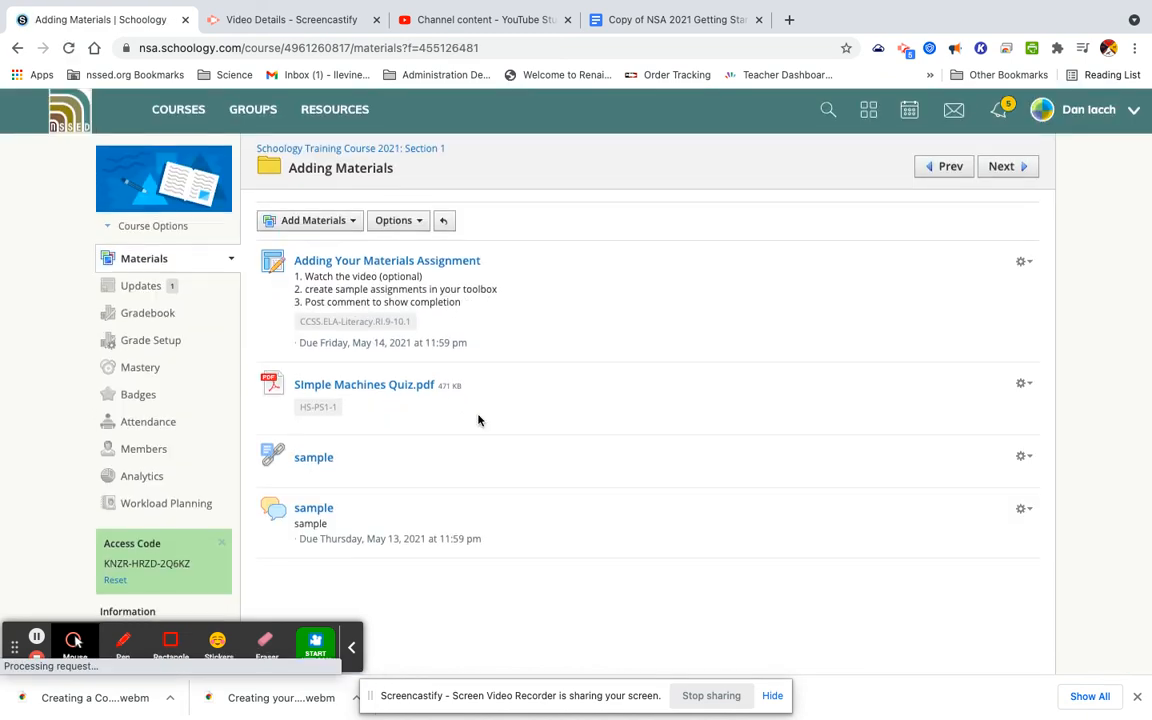
{"action": "scroll", "coordinate": [486, 411], "scroll_direction": "down", "scroll_amount": 1}
{"action": "left_click", "coordinate": [328, 186]}
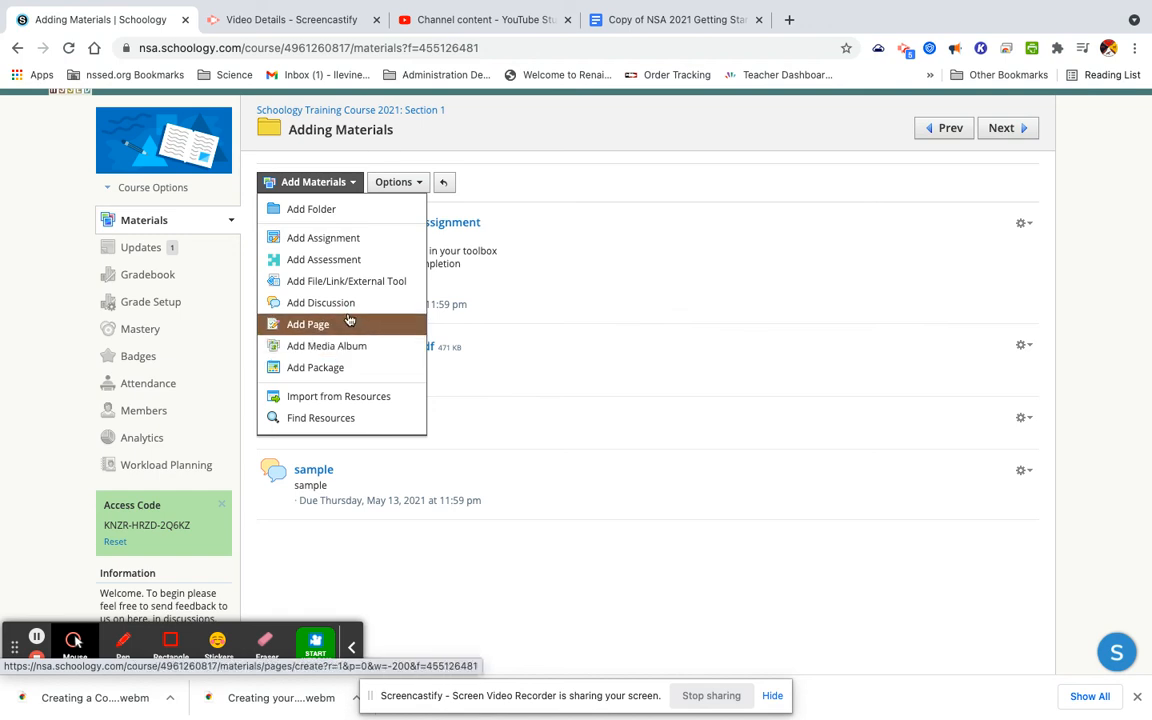
{"action": "left_click", "coordinate": [577, 221]}
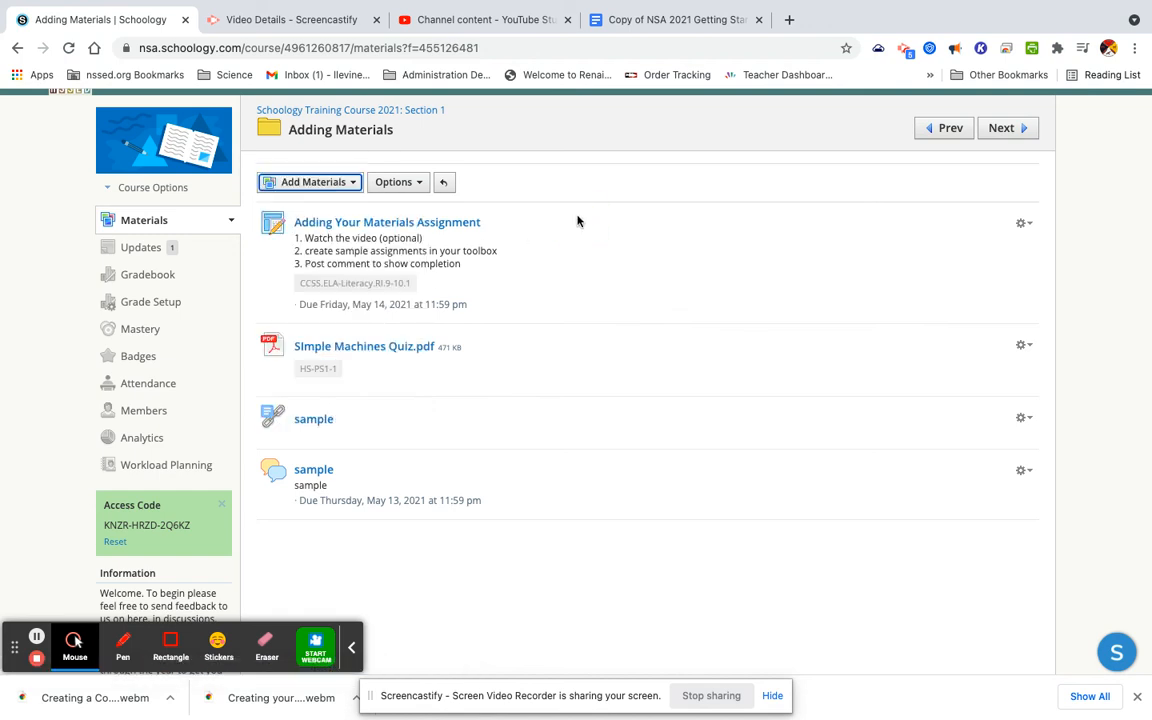